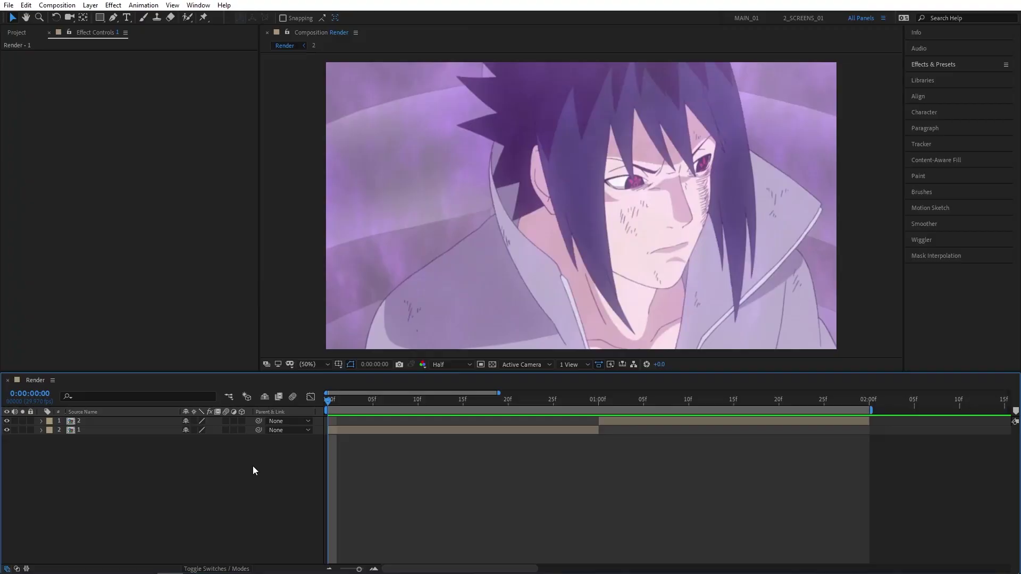
Preview the Render composition, then park the current time at 0:00:00:20
key(space)
drag(336, 406, 513, 421)
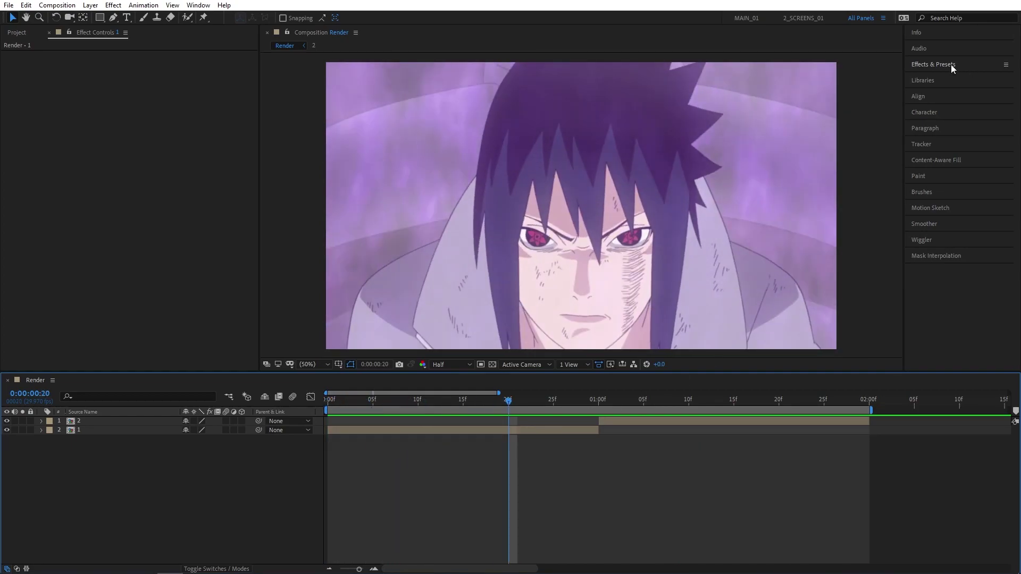
Apply Motion Tile to layer 1 with Output Width and Height 400 and Mirror Edges on
click(937, 66)
click(938, 79)
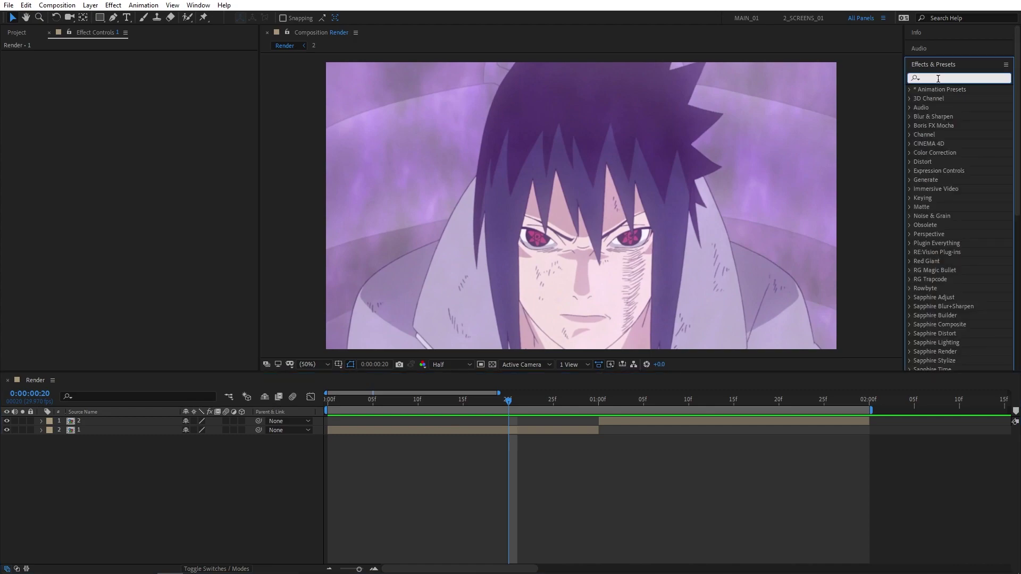
text(motion t)
click(958, 98)
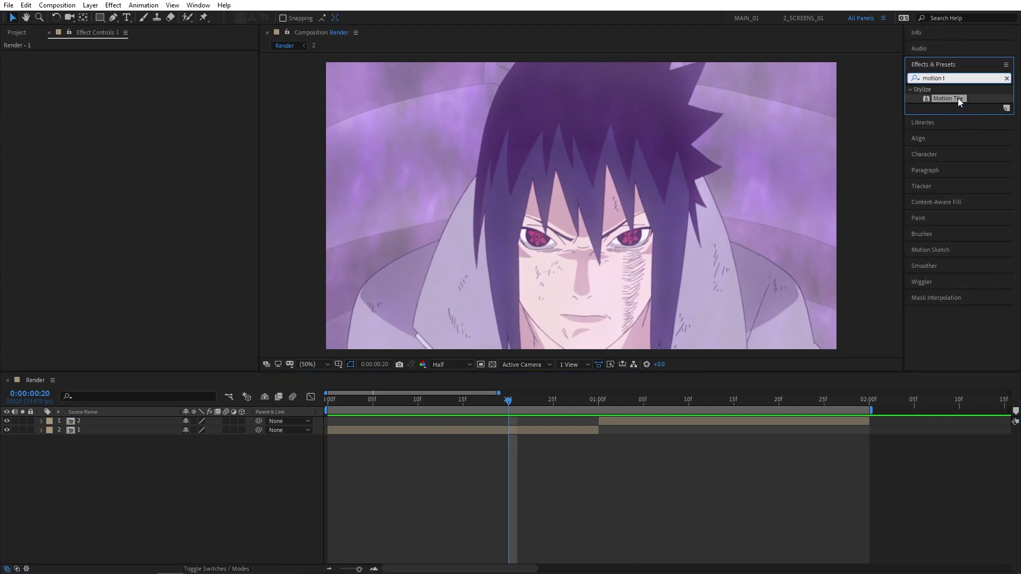
drag(958, 98, 101, 430)
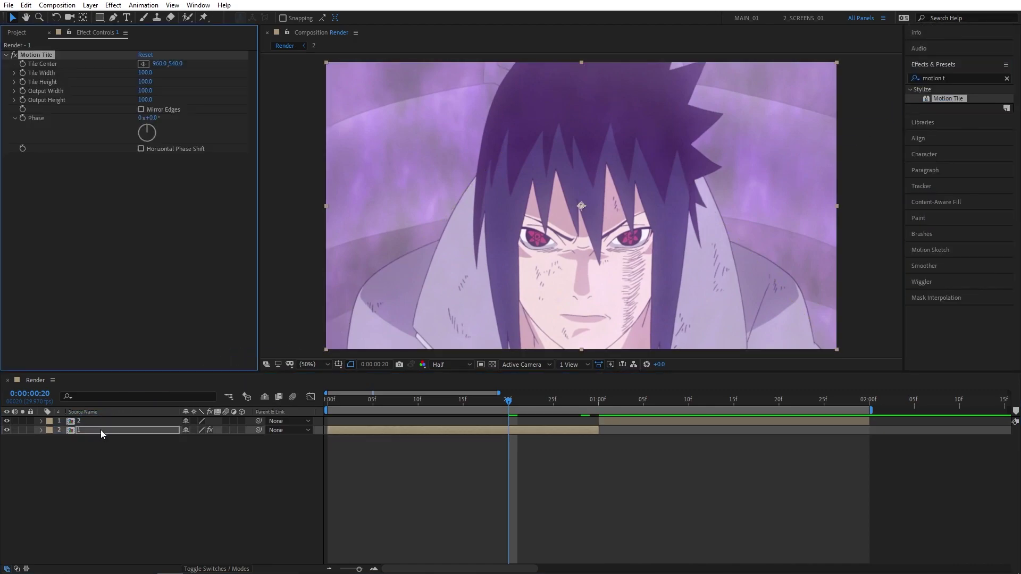
text(400)
click(146, 99)
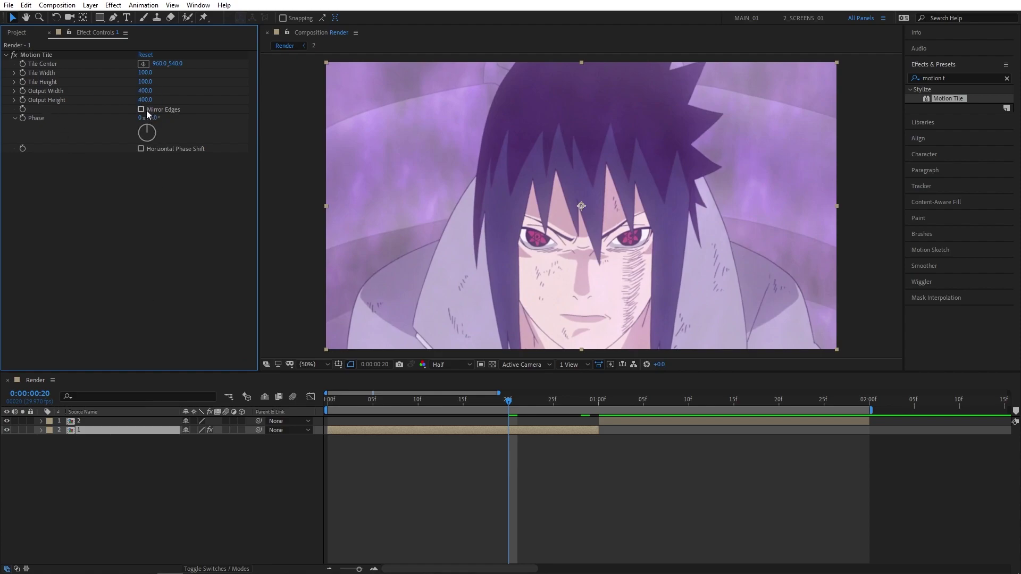
click(141, 110)
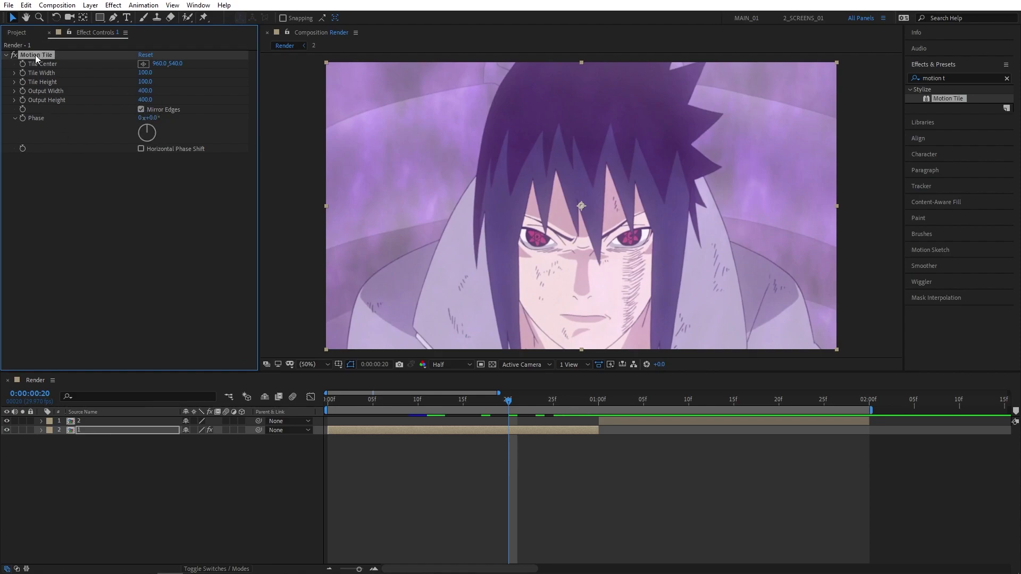
Copy layer 1's Motion Tile effect and paste it onto layer 2
key(ctrl+c)
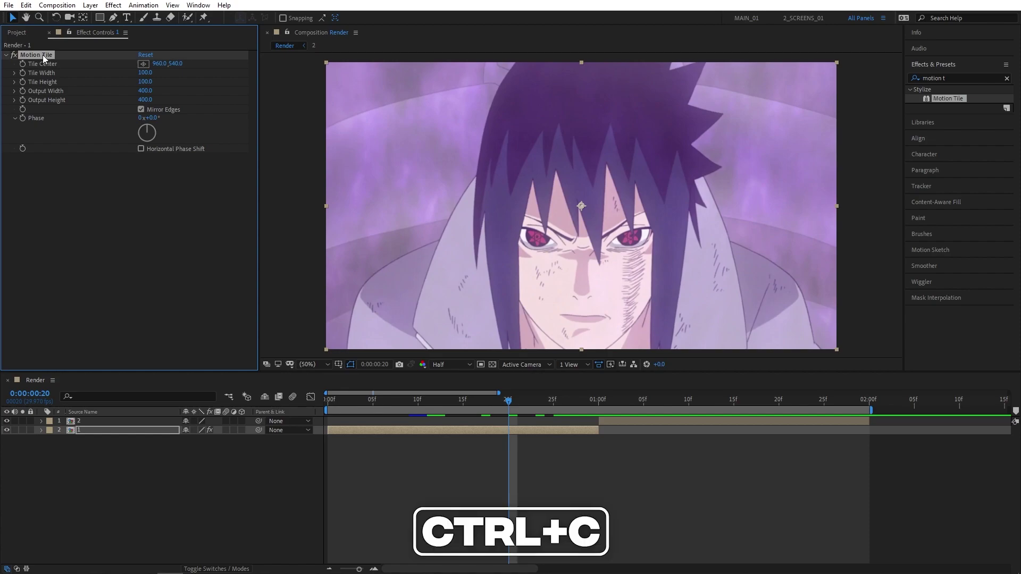
click(94, 422)
key(ctrl+v)
click(285, 494)
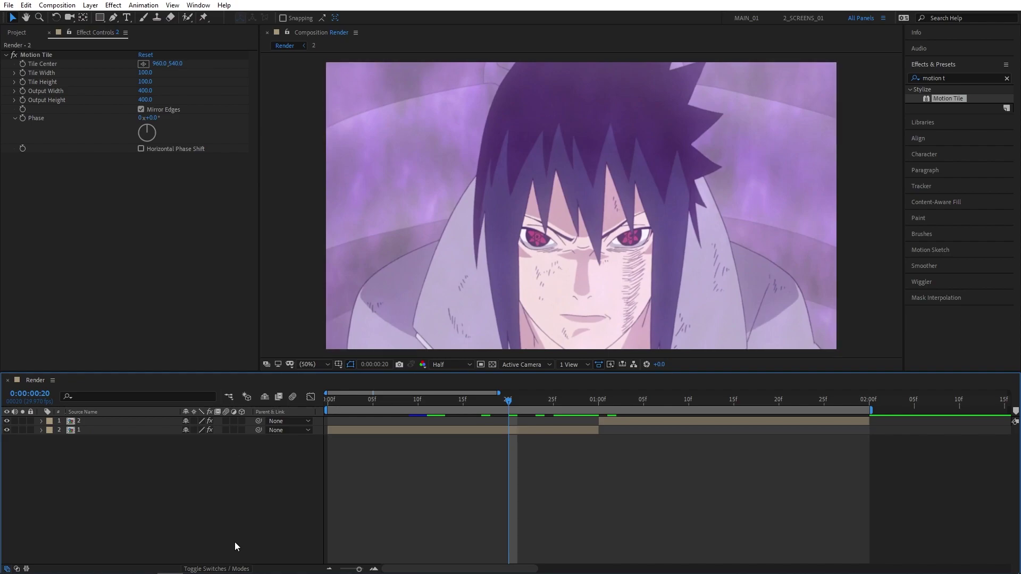
Switch on motion blur for clip layers 1 and 2 and for the composition
click(232, 571)
click(232, 570)
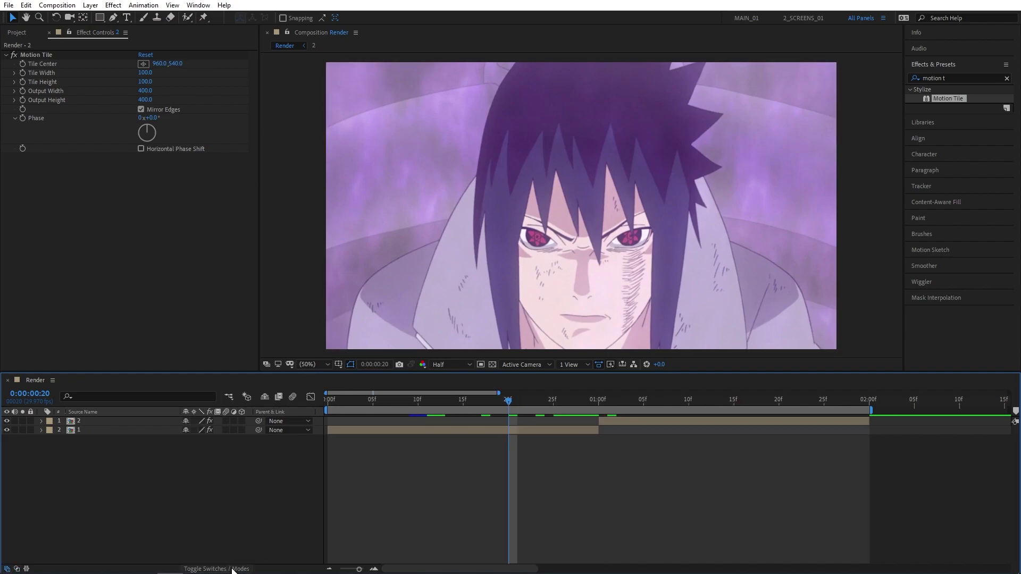
click(226, 420)
click(227, 429)
Open Composition Settings on the Advanced tab showing the 360° shutter angle
right_click(142, 471)
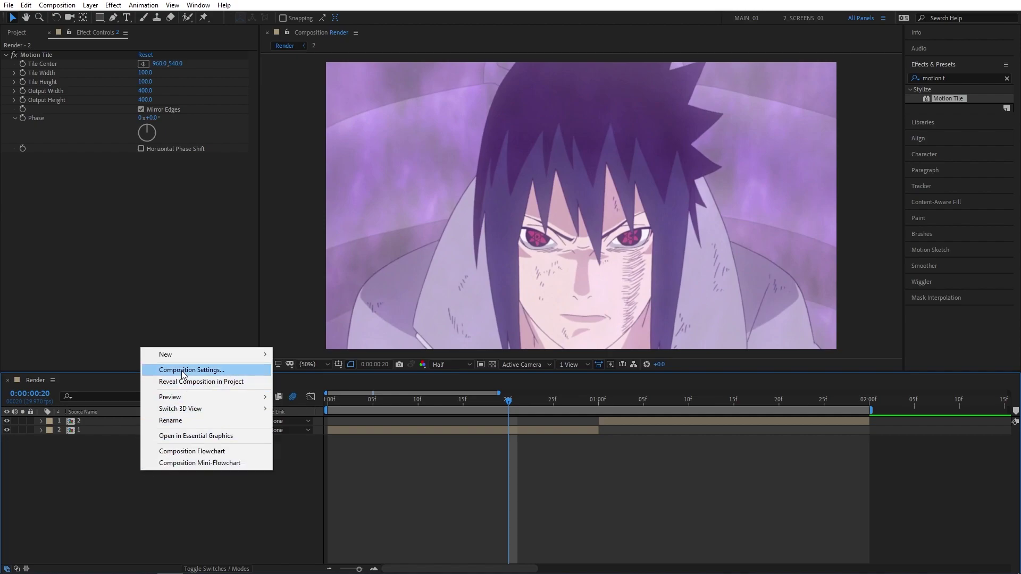
click(199, 368)
click(112, 107)
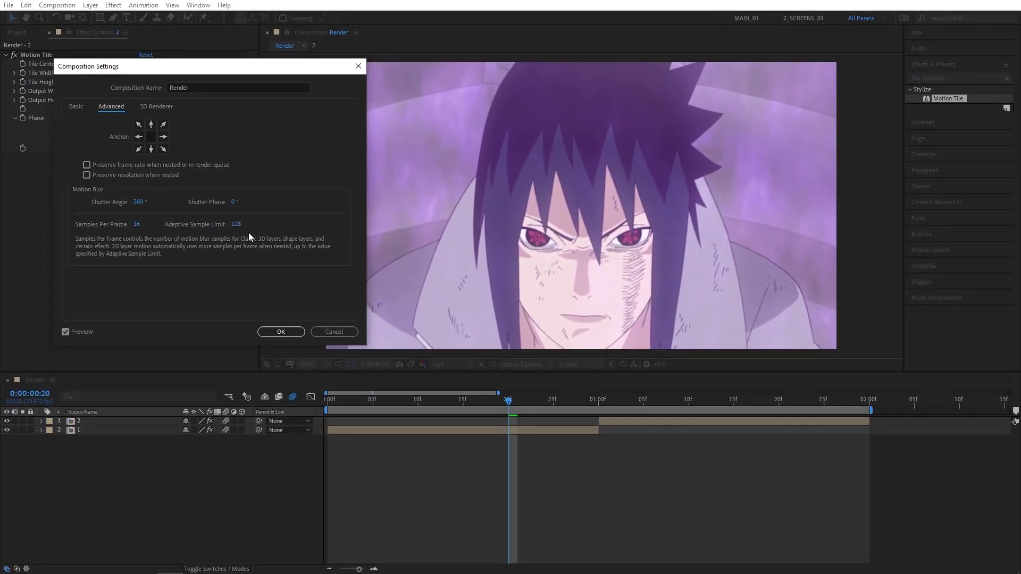
Accept the composition settings and add a new null object layer
click(281, 331)
right_click(127, 343)
mouse_move(170, 347)
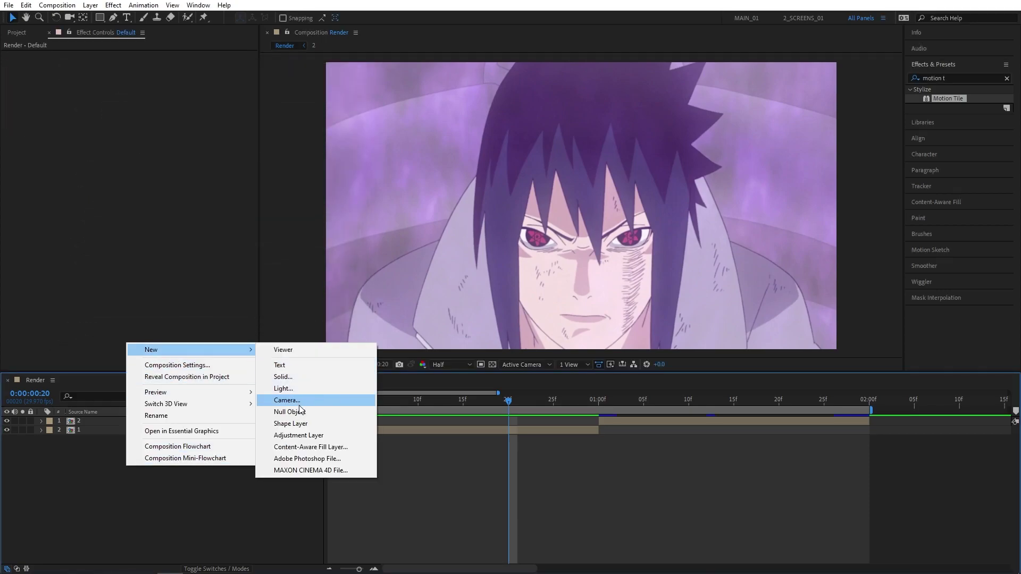
click(292, 415)
Split the null at 1 second, trim the upper piece to end at 2 seconds, and move the first-half null below clip 2
drag(508, 399, 603, 428)
click(602, 420)
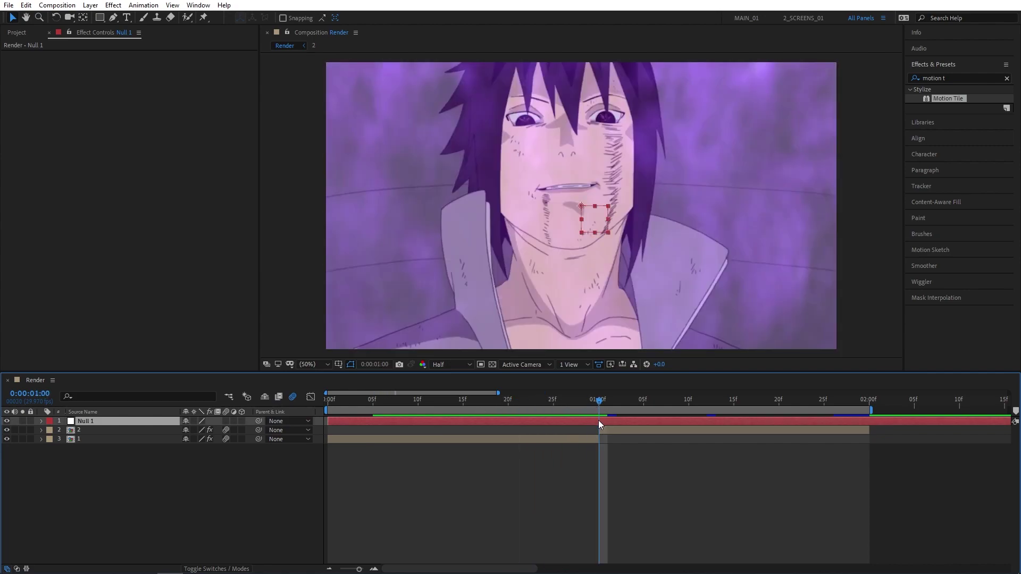
key(ctrl+shift+d)
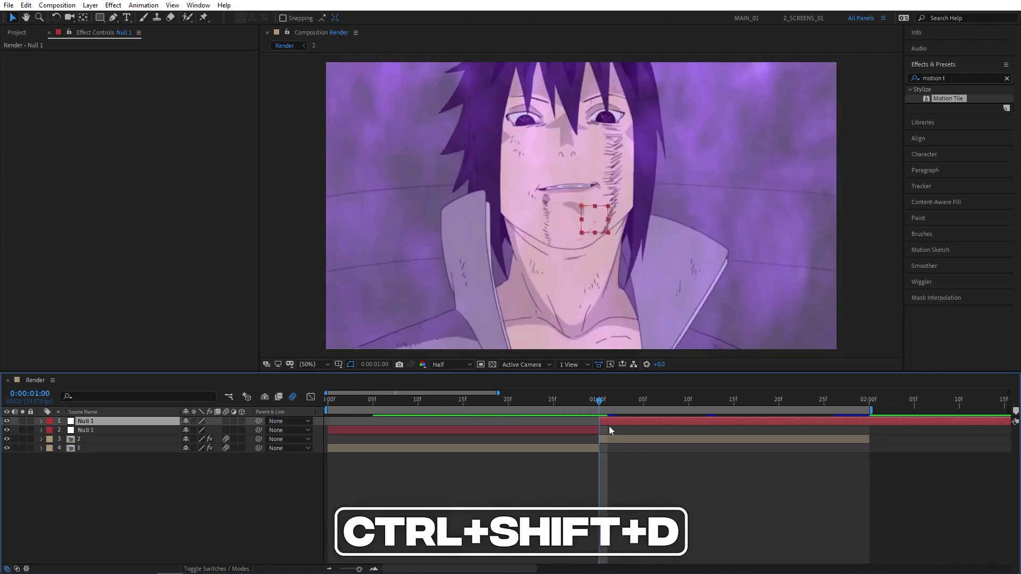
key(space)
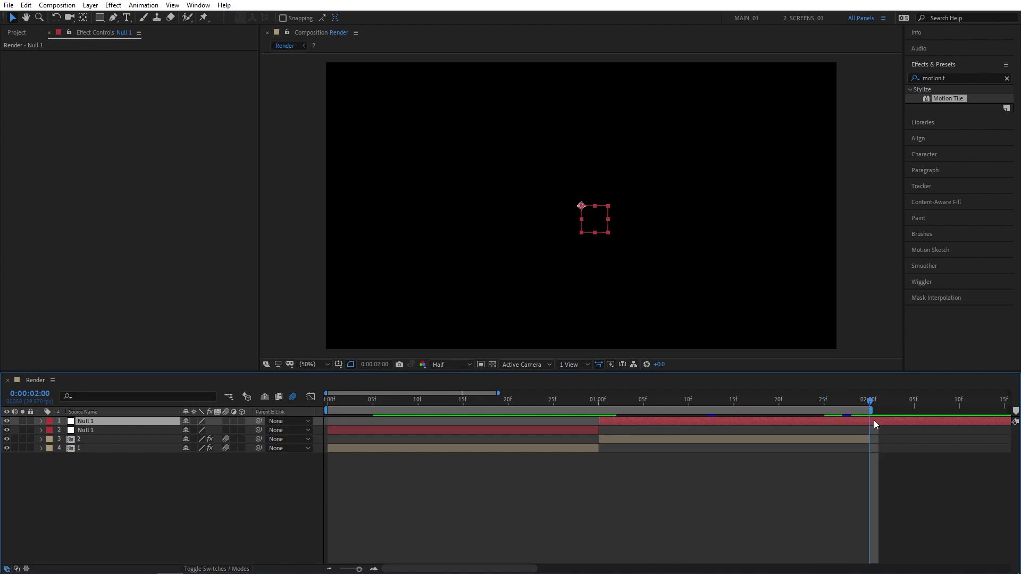
key(alt+])
drag(765, 409, 572, 408)
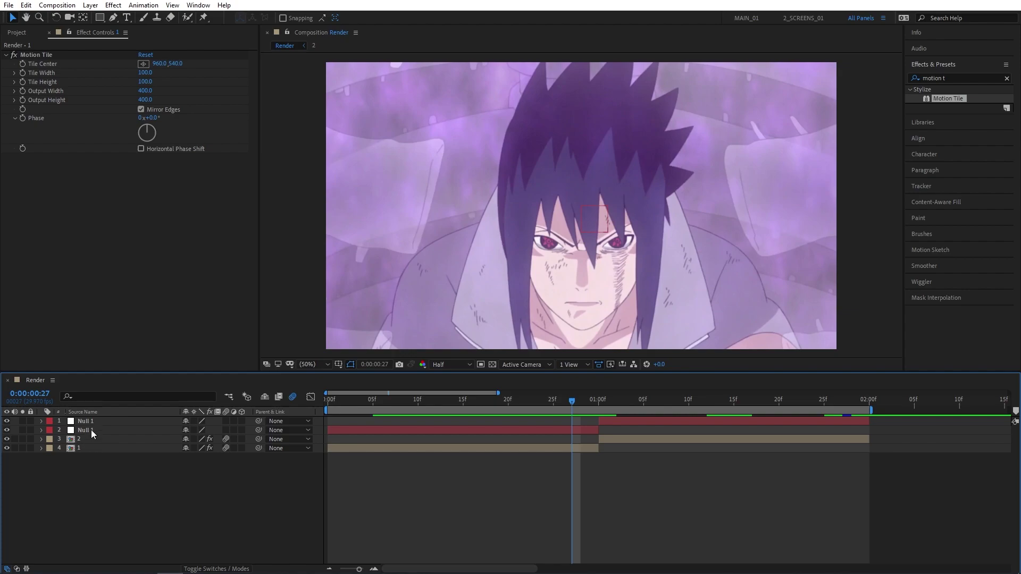
drag(91, 429, 76, 448)
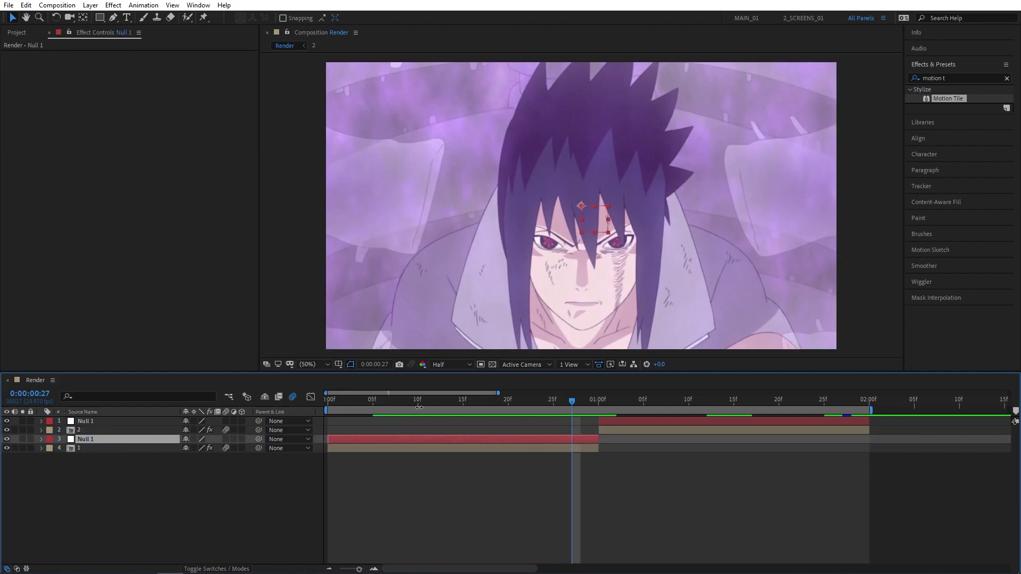
drag(419, 407, 482, 408)
Parent clip 1 to the first-half null and clip 2 to the second-half null, then return to the start
click(222, 468)
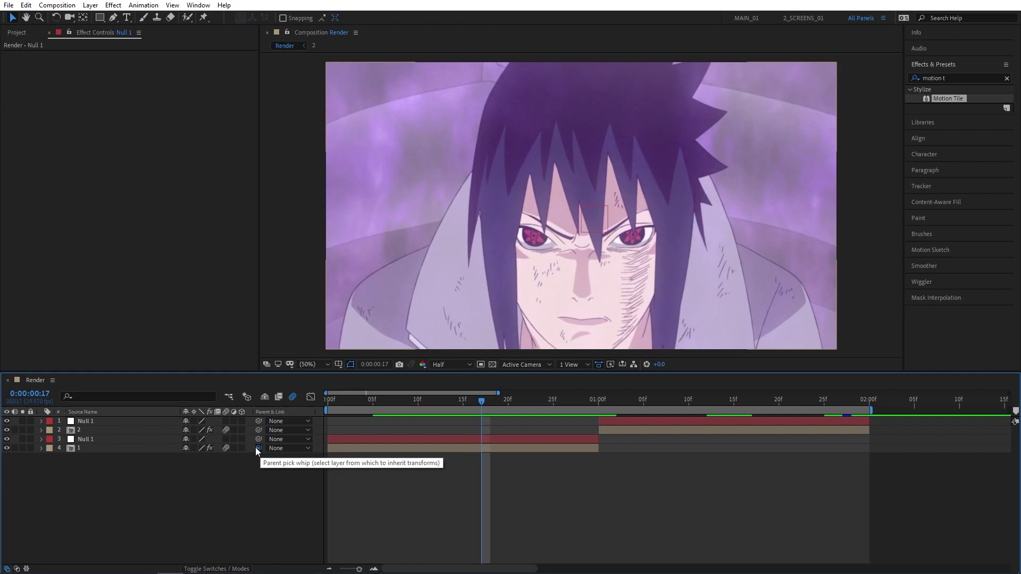
drag(259, 447, 89, 440)
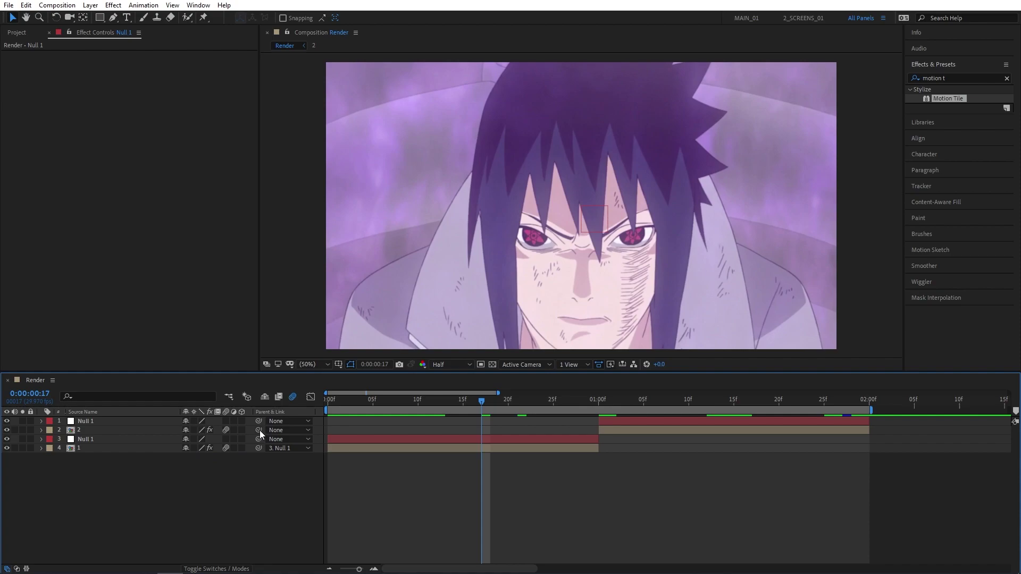
drag(256, 426, 89, 422)
key(Home)
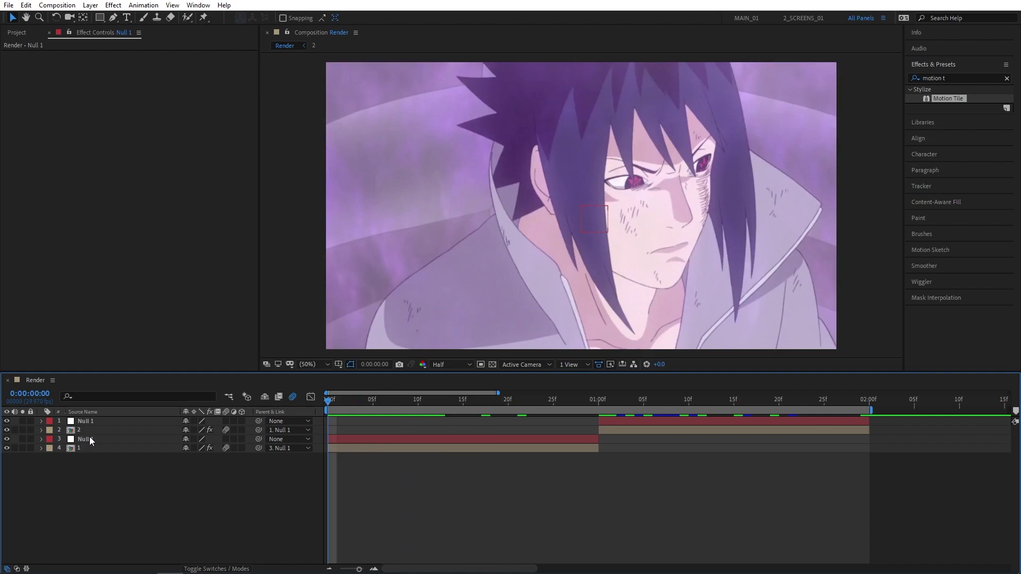
Set the first-half null's Scale to 25% and keyframe it at the start
click(103, 439)
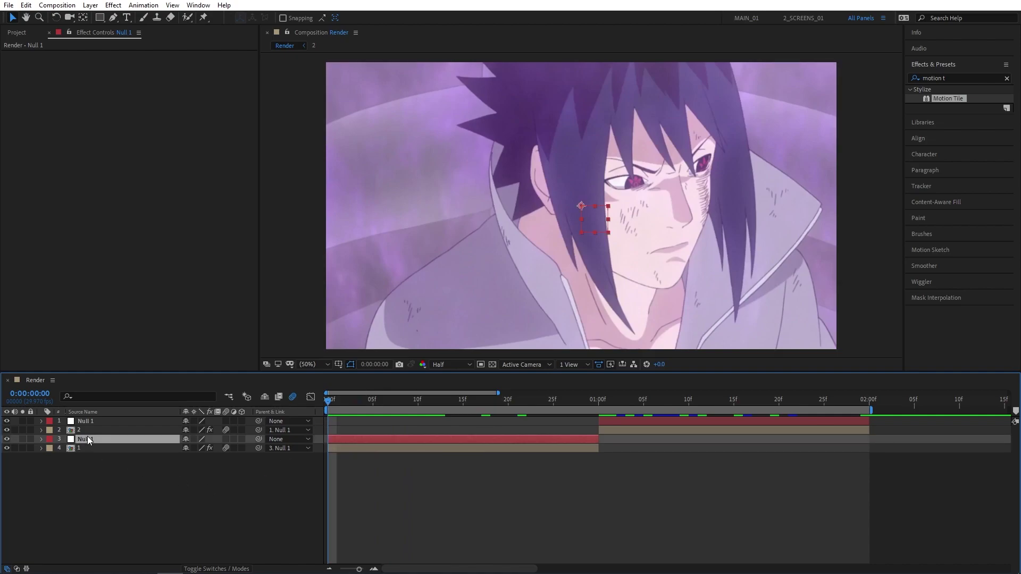
key(s)
click(198, 448)
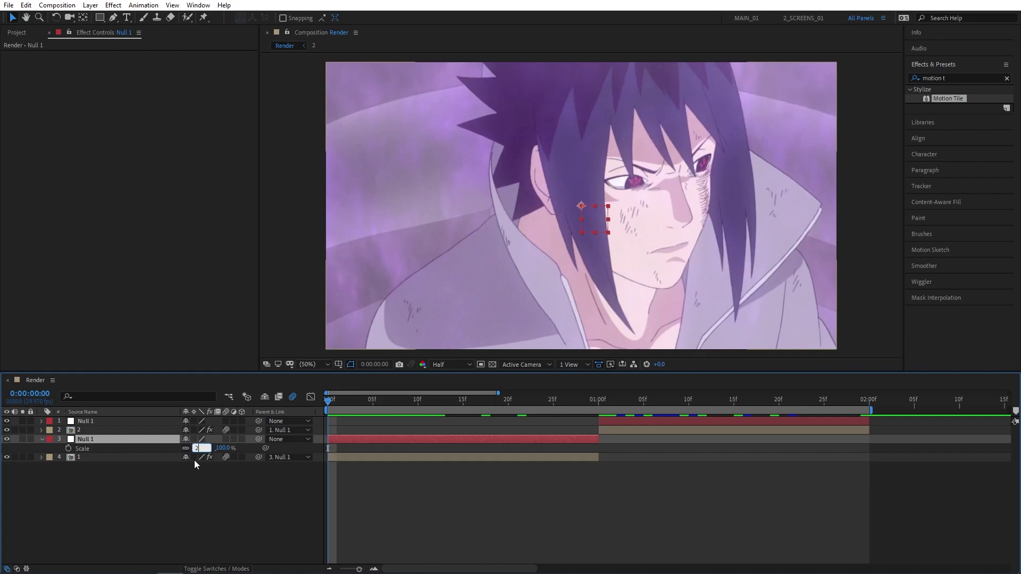
text(25)
key(Return)
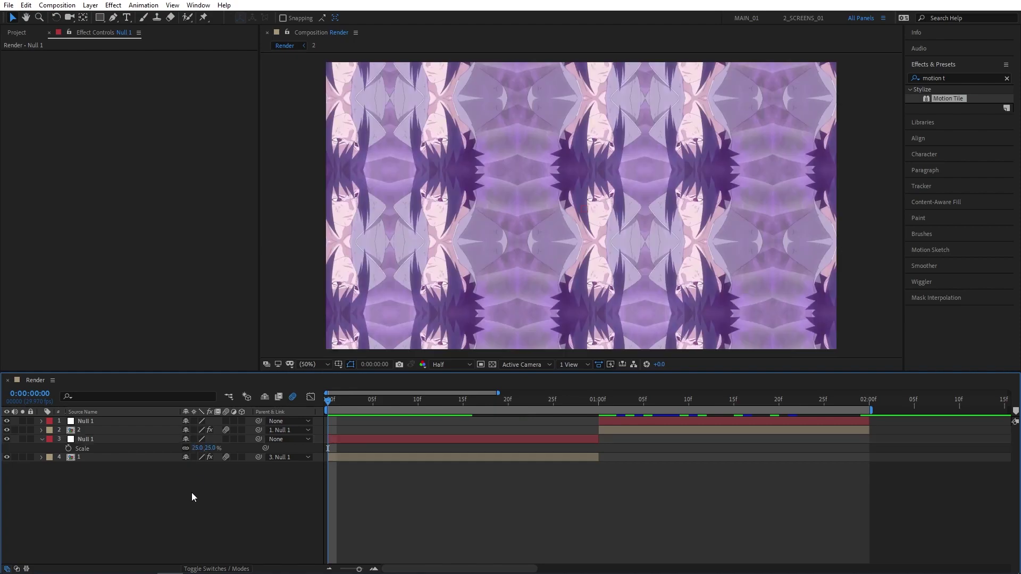
click(69, 449)
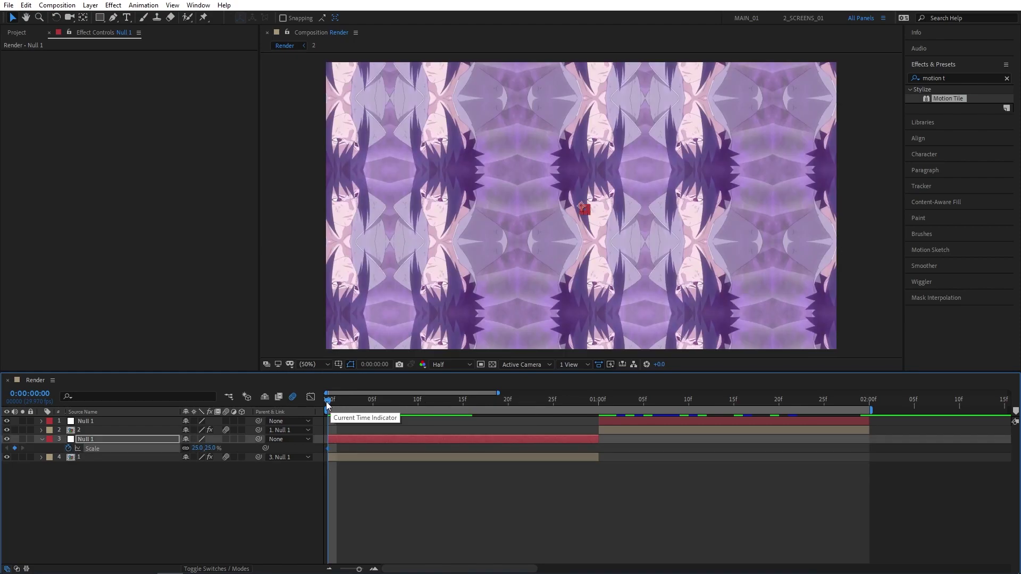
Keyframe Scale at 125% at 15 frames and review the zoom across the one-second cut
drag(326, 403, 468, 409)
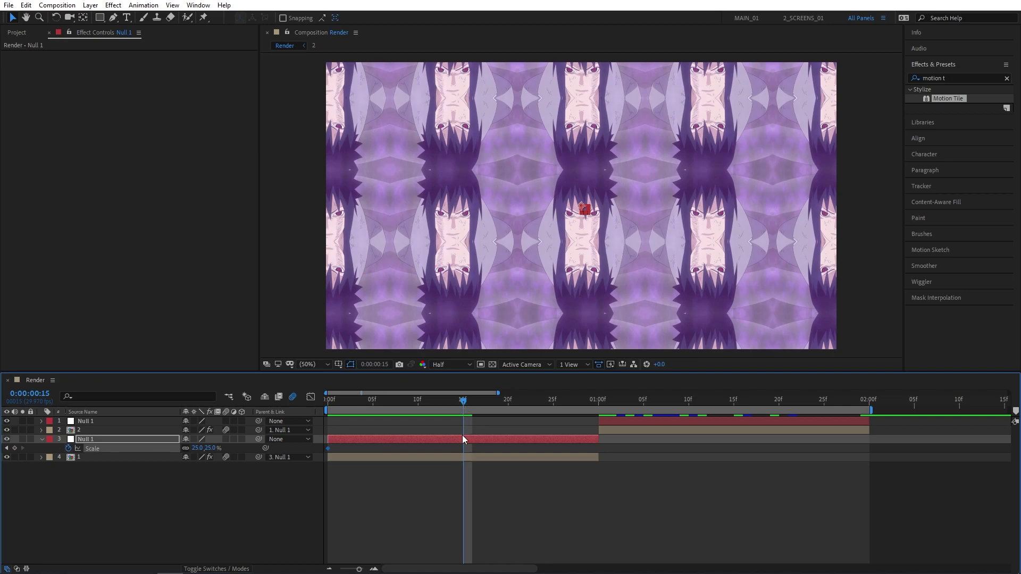
click(197, 448)
text(125)
key(Return)
drag(463, 405, 599, 407)
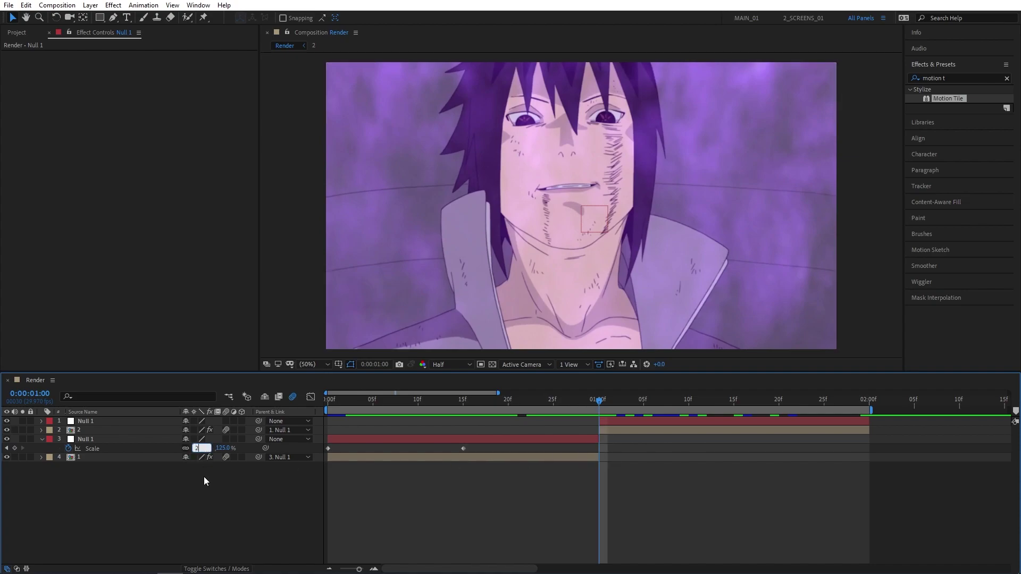
drag(441, 400, 565, 413)
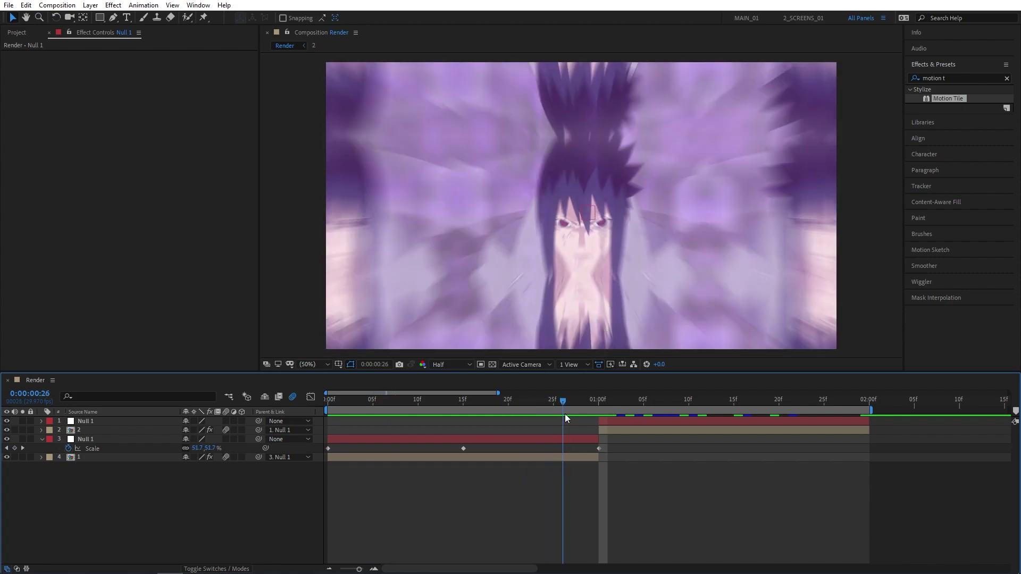
key(j)
Select all three Scale keyframes and bring up their Keyframe Assistant options
drag(612, 452, 326, 455)
right_click(328, 448)
mouse_move(368, 441)
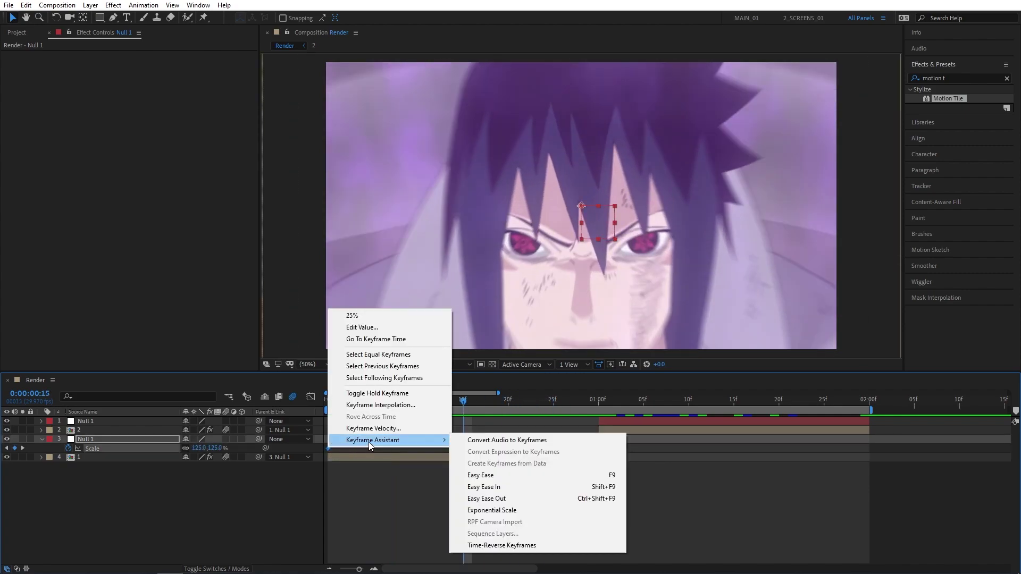
Apply Easy Ease to the Scale keyframes and show their value graph in the Graph Editor
click(603, 475)
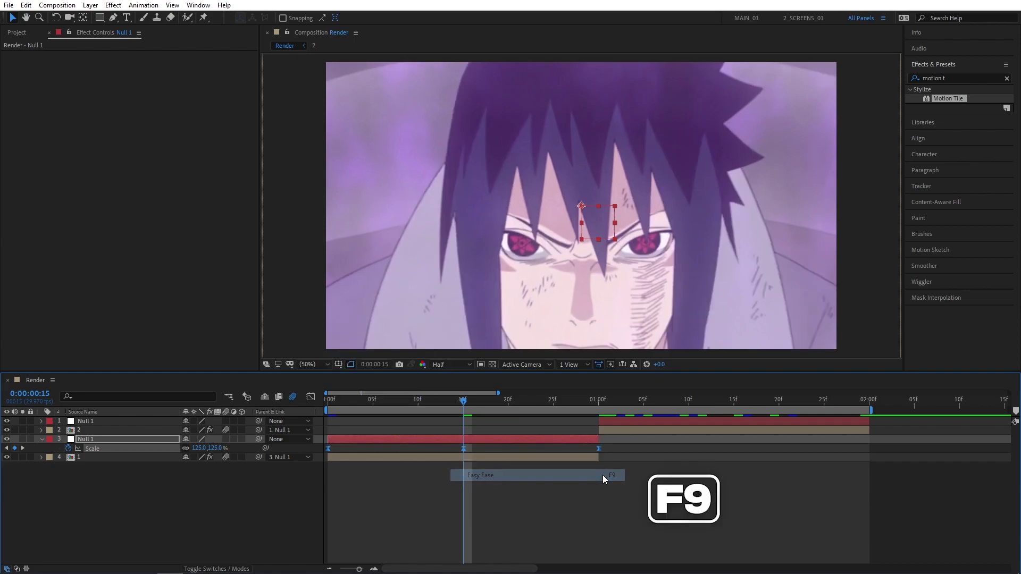
click(310, 397)
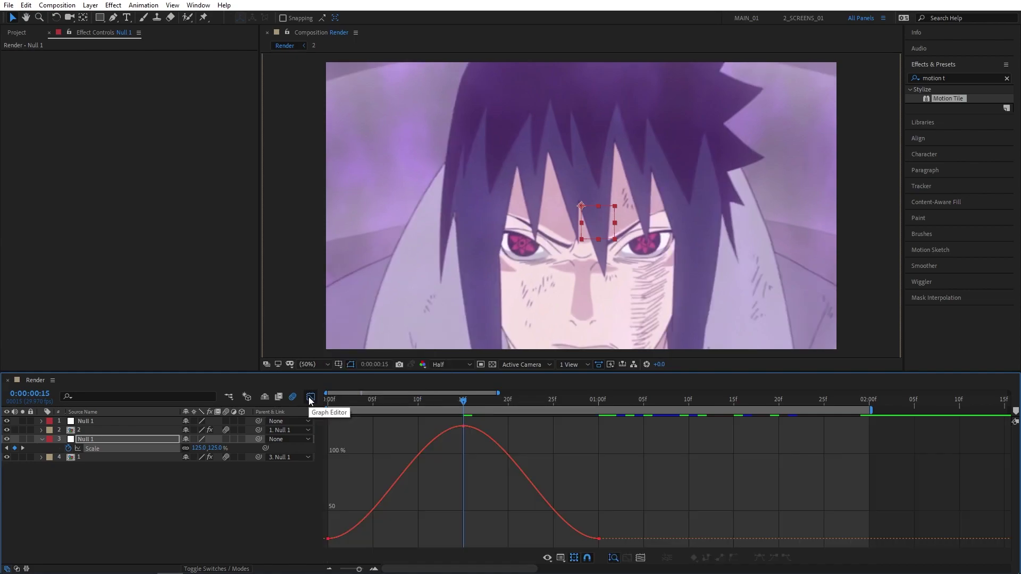
right_click(608, 464)
click(659, 350)
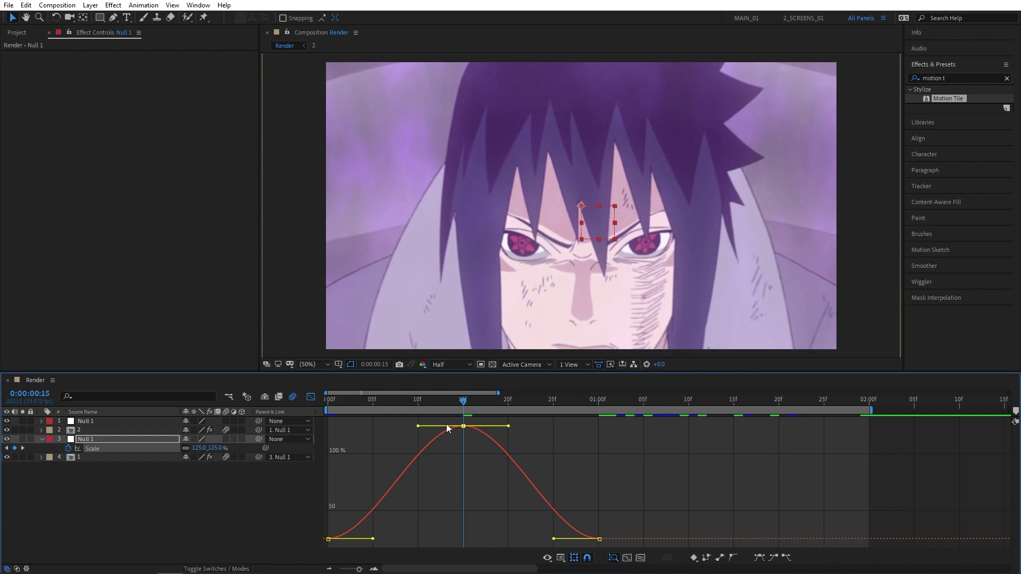
Reshape the bezier handles for a steep rise, flat peak and sharp drop into 01:00f, then preview
drag(418, 426, 319, 429)
drag(508, 426, 667, 426)
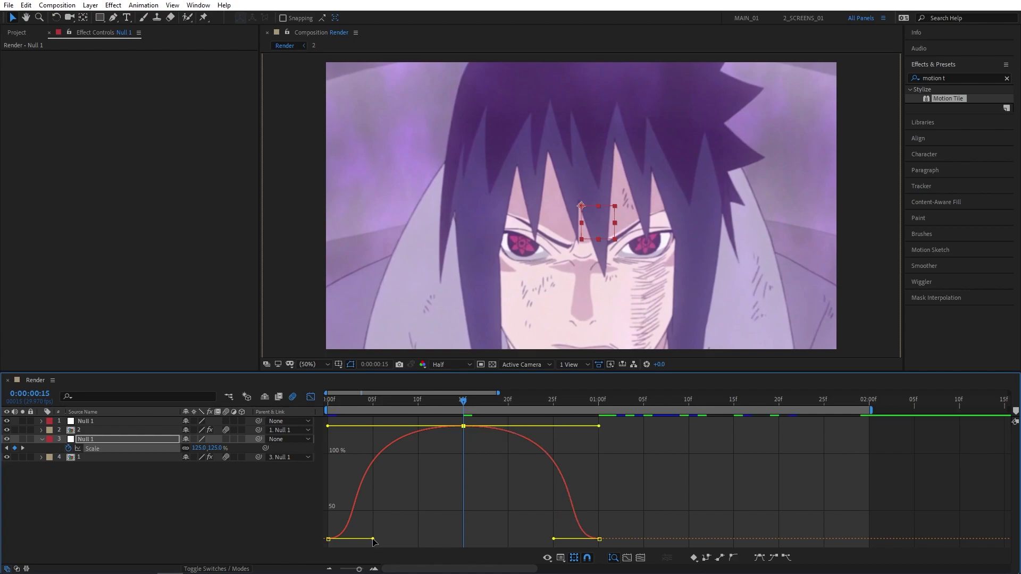
drag(373, 540, 326, 514)
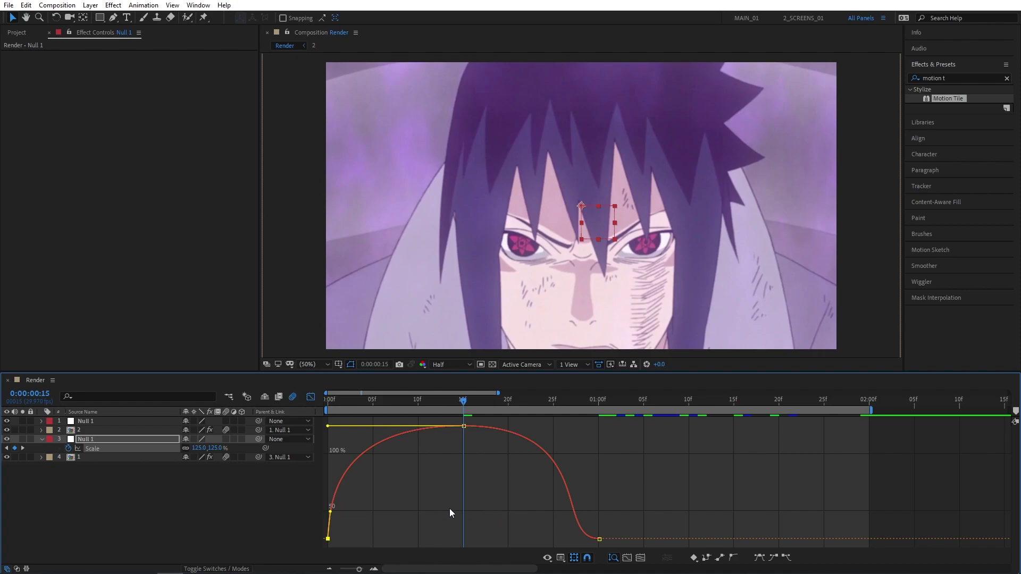
click(600, 537)
drag(577, 536, 596, 512)
drag(425, 409, 307, 412)
key(space)
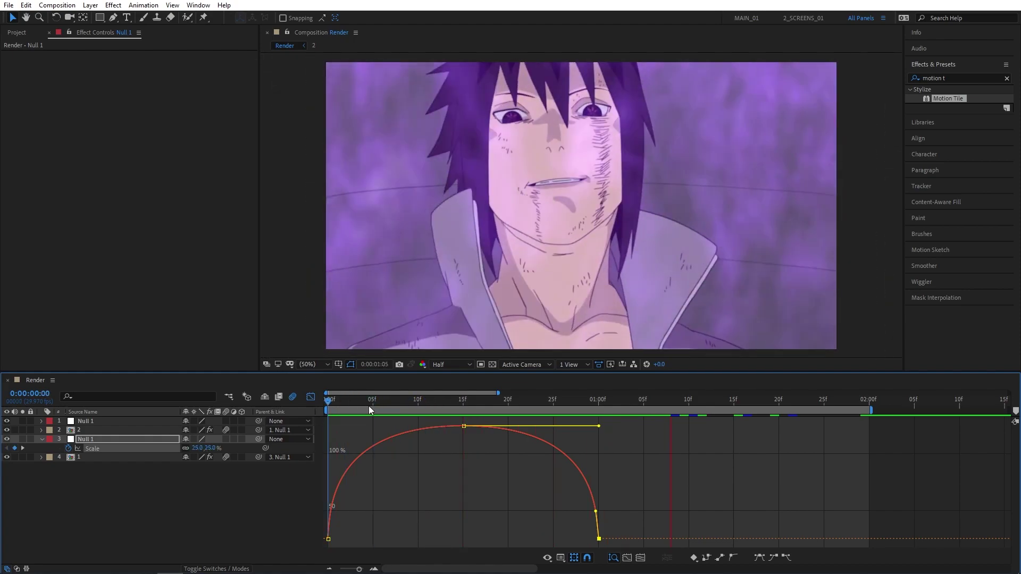
Keyframe the top null's Scale at 600% at exactly 1:00
click(311, 397)
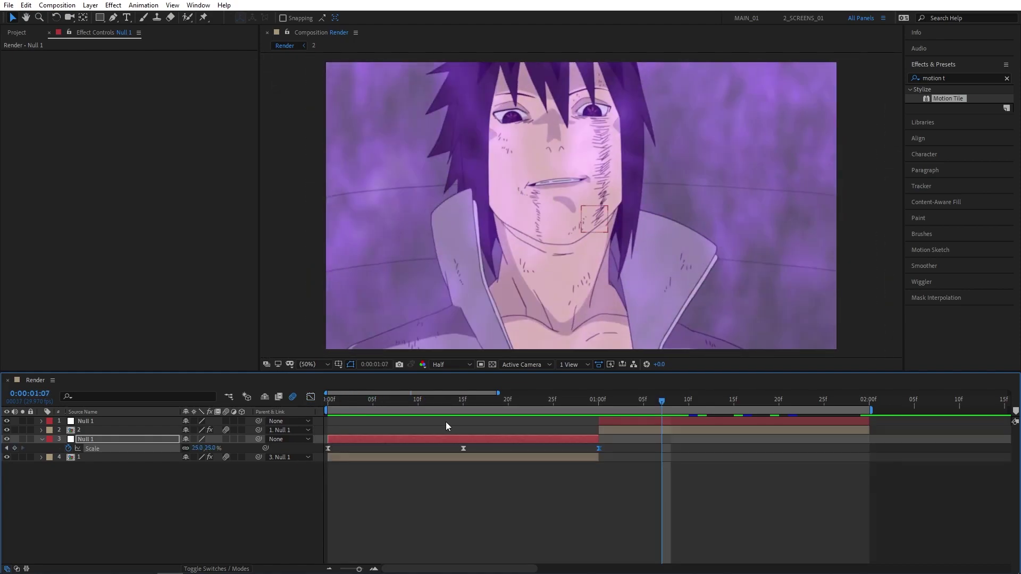
drag(599, 400, 608, 400)
click(616, 421)
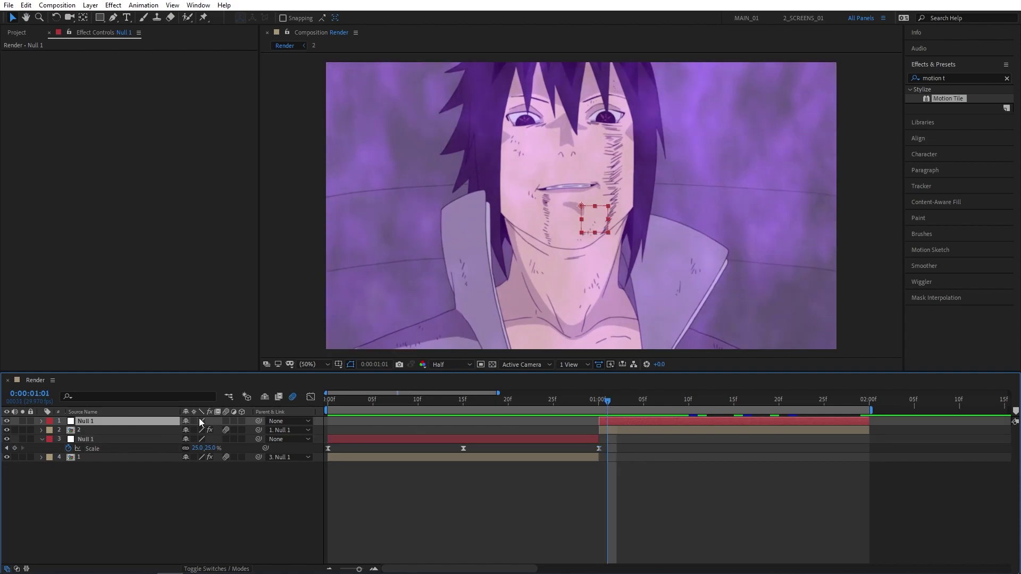
key(s)
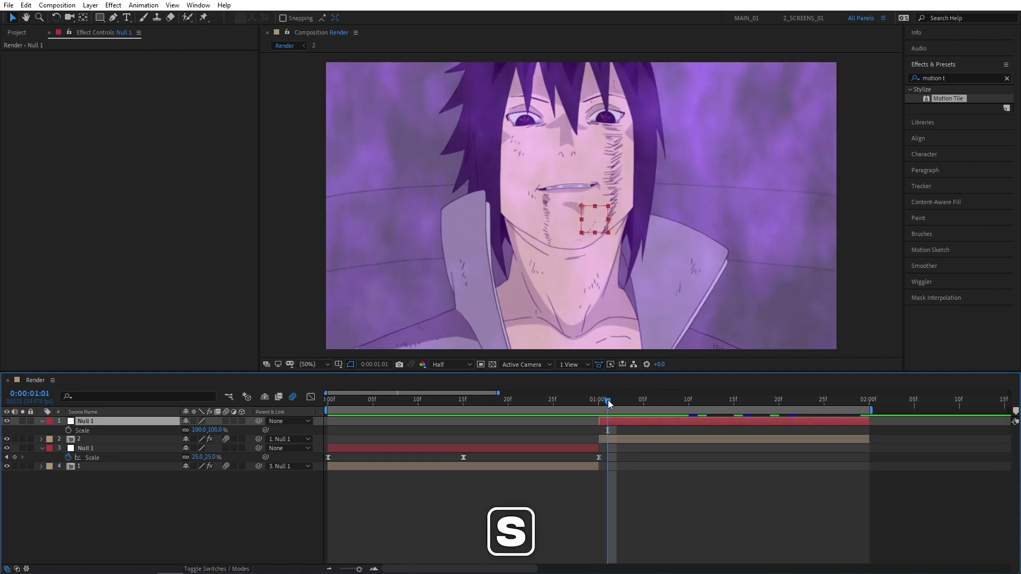
mouse_move(605, 403)
mouse_down()
mouse_move(502, 414)
mouse_move(589, 417)
mouse_move(599, 405)
mouse_up()
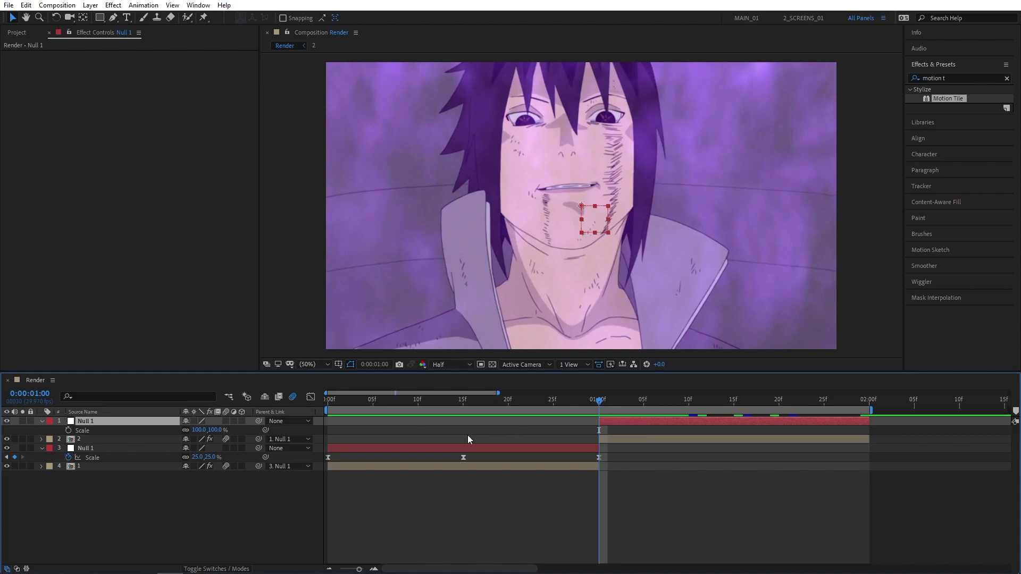
click(199, 430)
text(600)
key(Return)
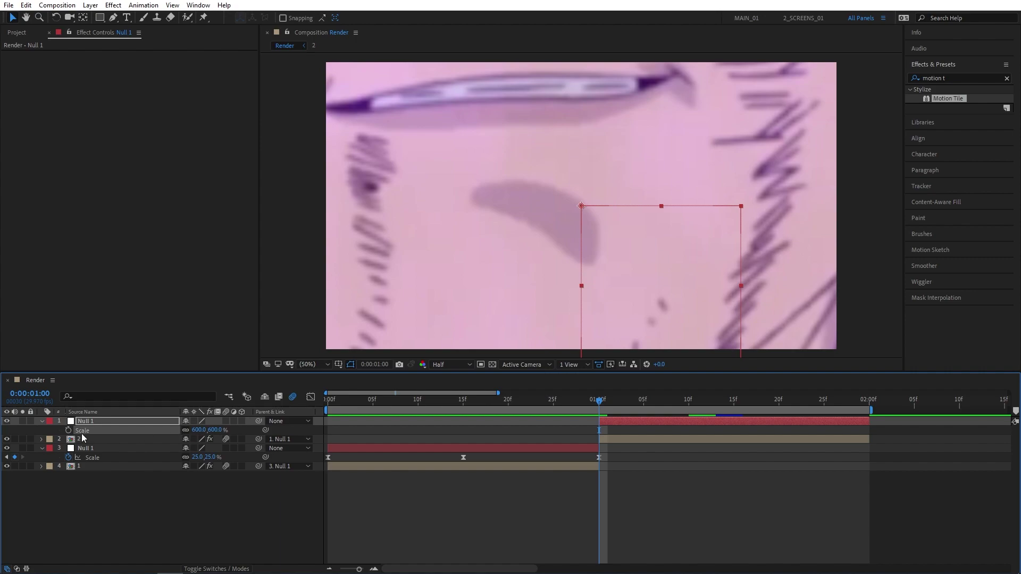
click(68, 430)
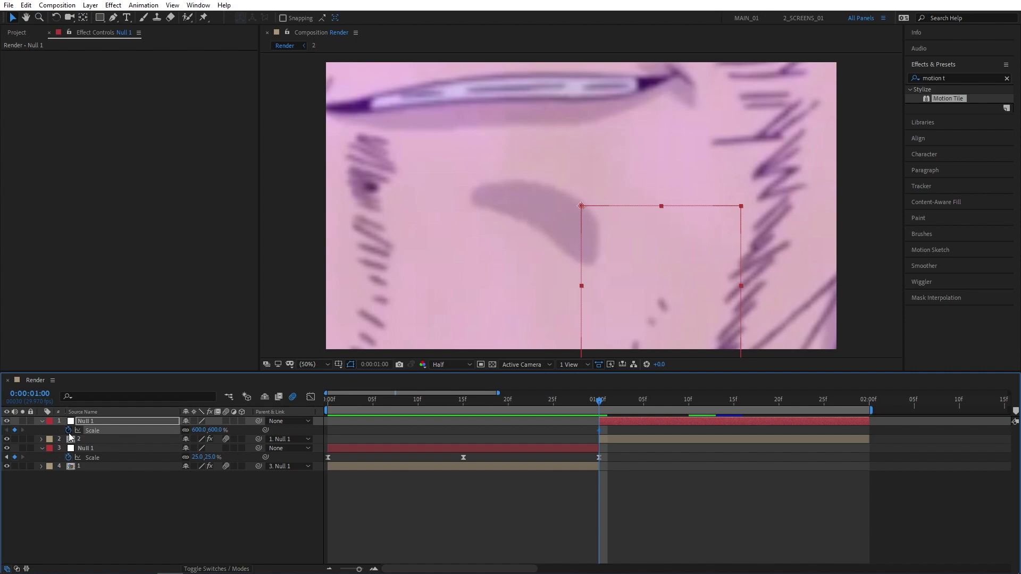
Add a 100% Scale keyframe at 1:15 and move to the 2:00 mark
click(733, 406)
click(200, 430)
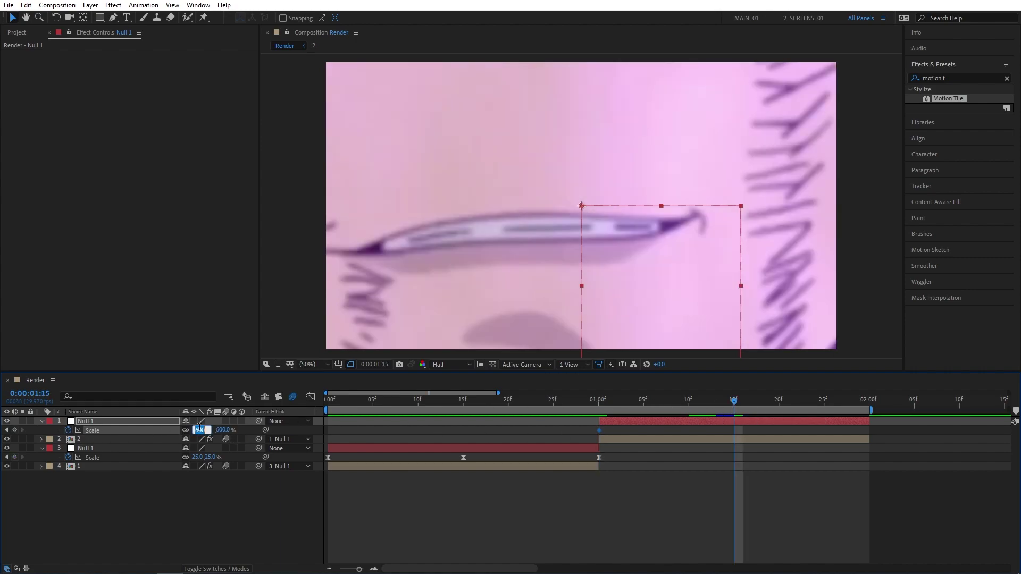
key(Return)
click(867, 408)
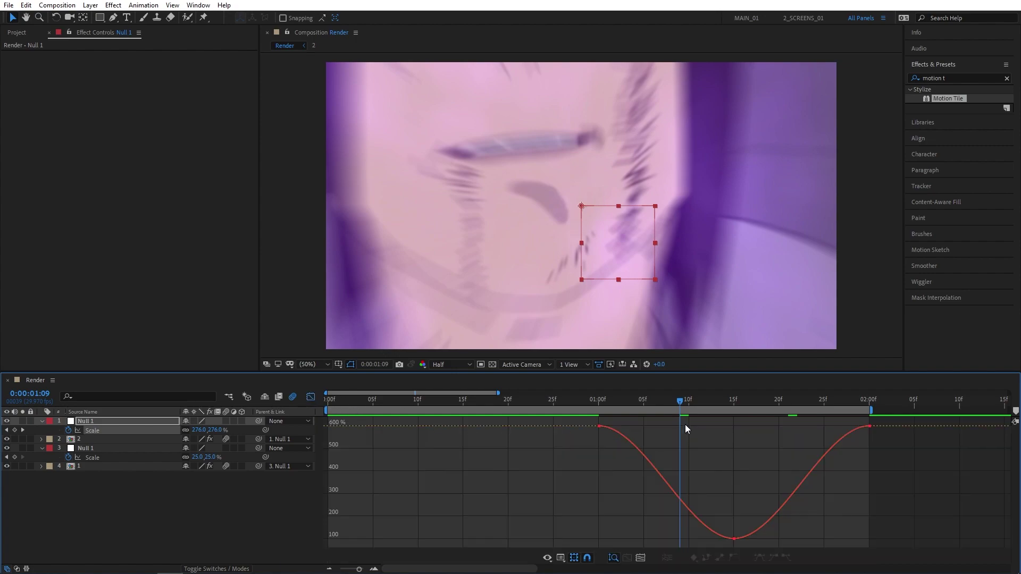
Drag the Scale bezier handles so scale plunges after 1:00, lingers near 100%, and snaps up at 2:00
click(734, 540)
drag(687, 538, 573, 536)
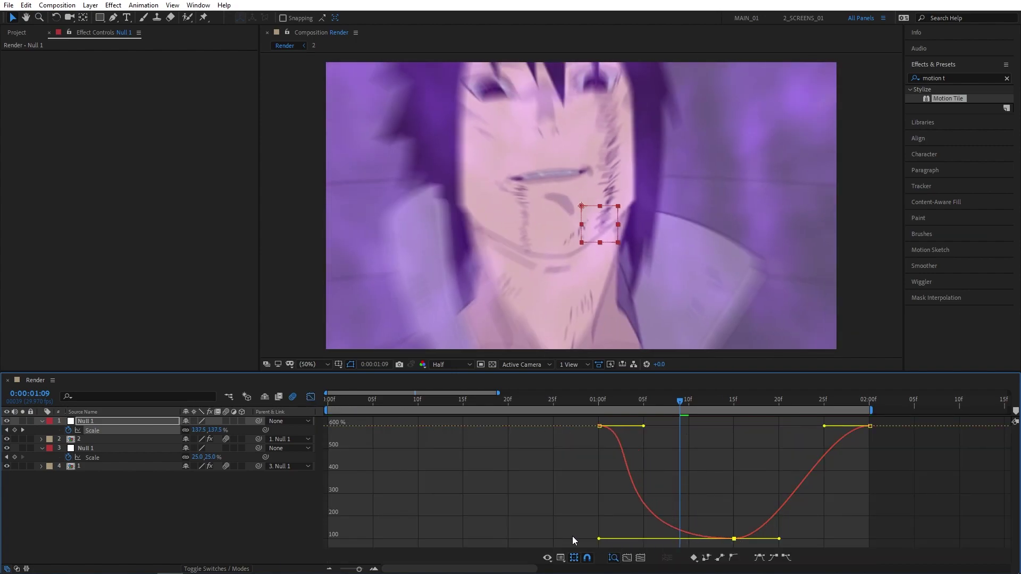
drag(778, 538, 890, 529)
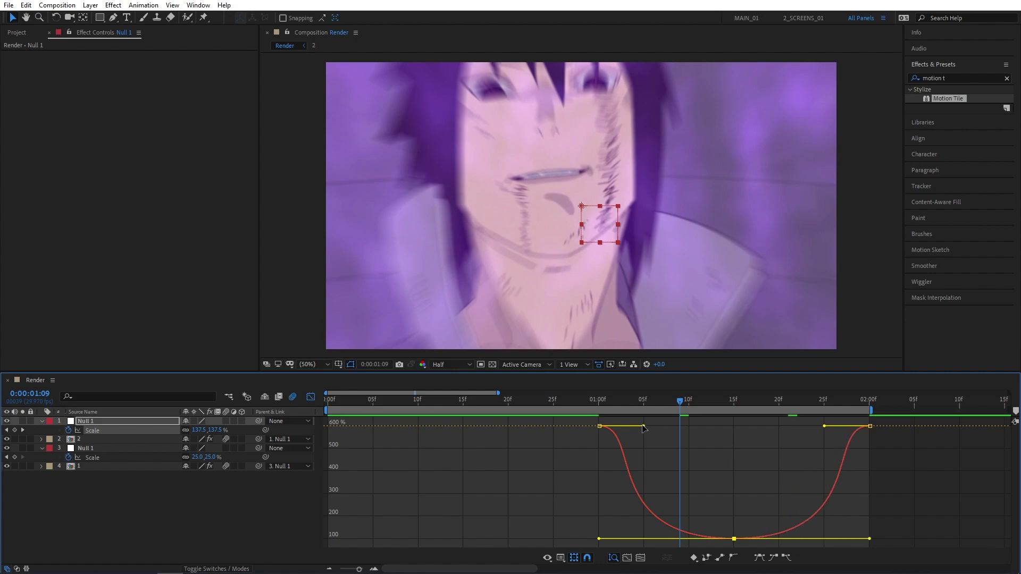
drag(645, 429, 584, 531)
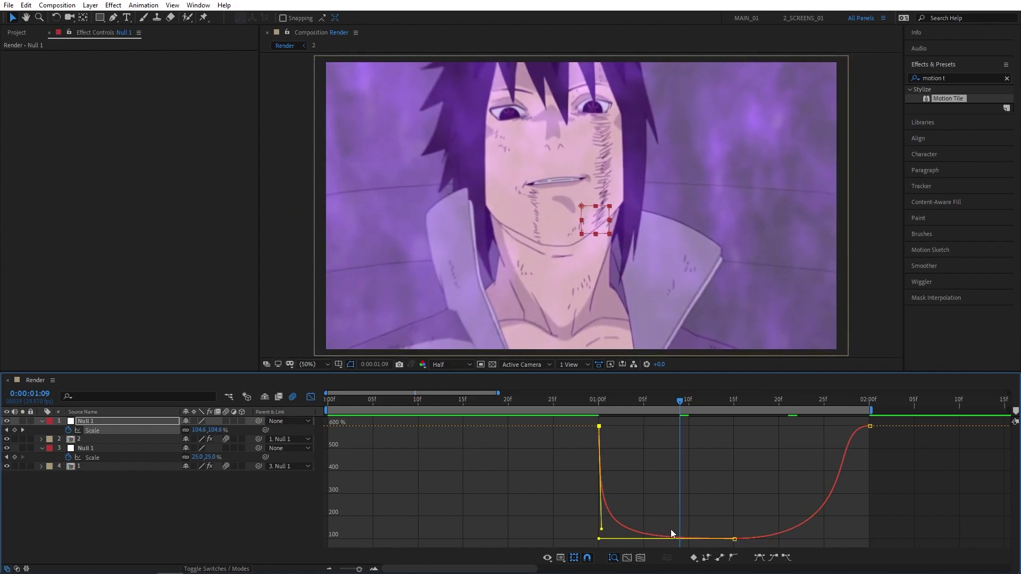
drag(871, 427, 866, 529)
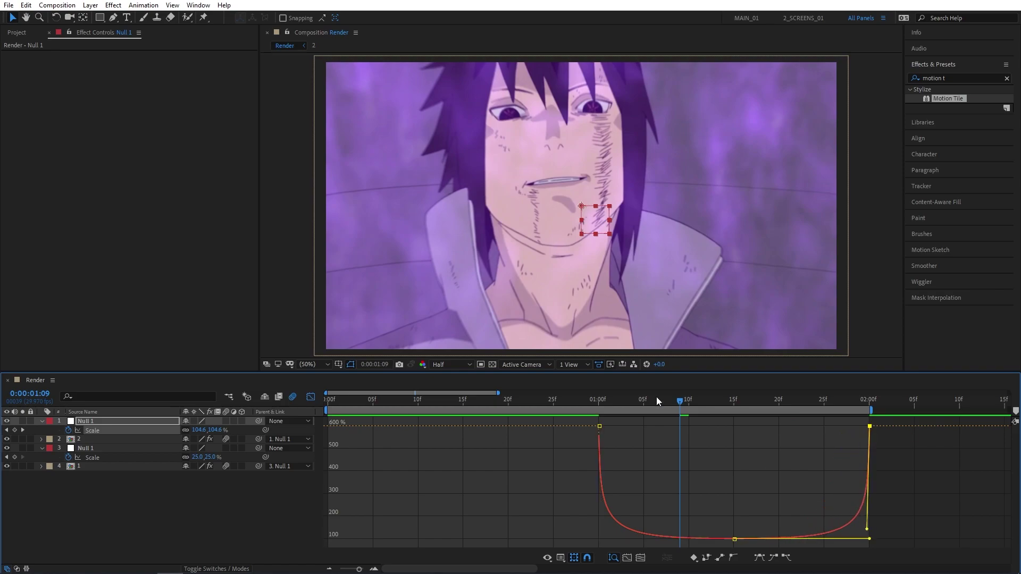
click(311, 397)
key(Home)
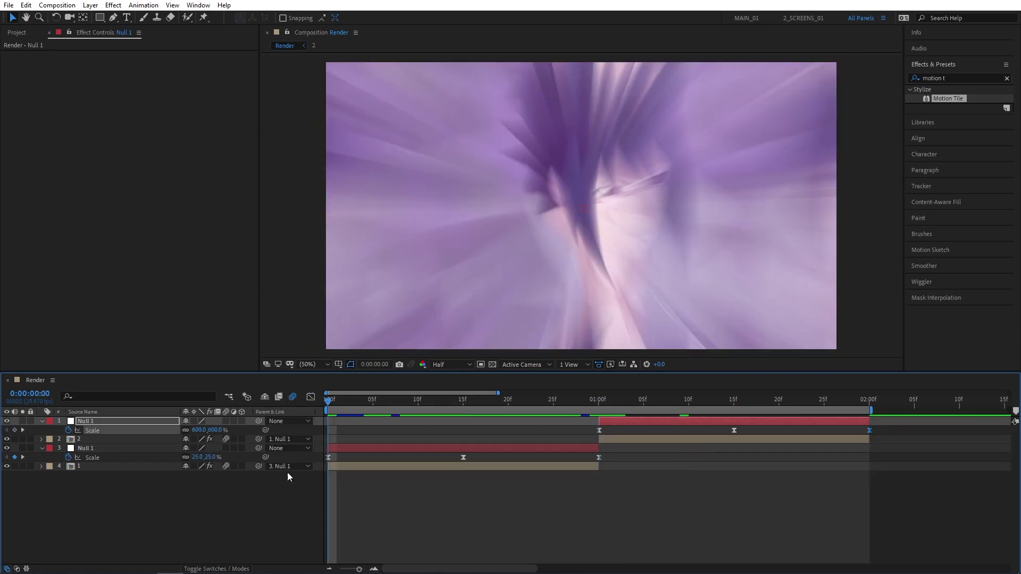
key(space)
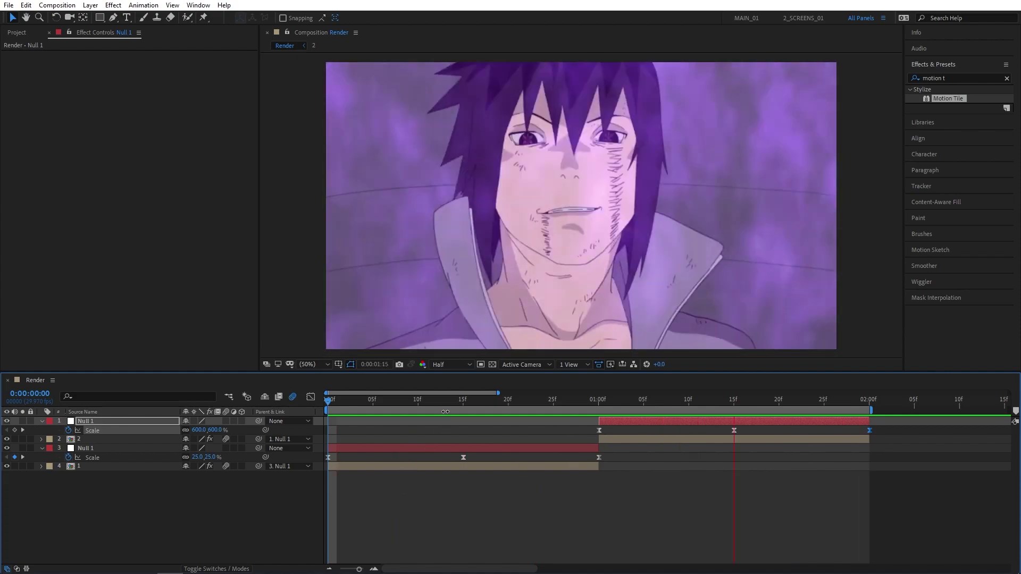
key(space)
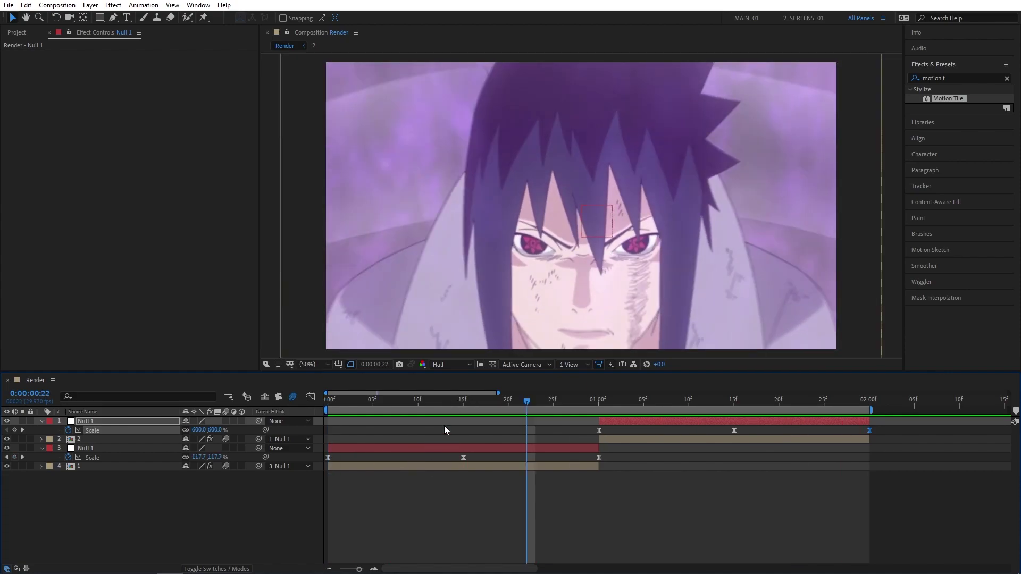
drag(431, 405, 562, 404)
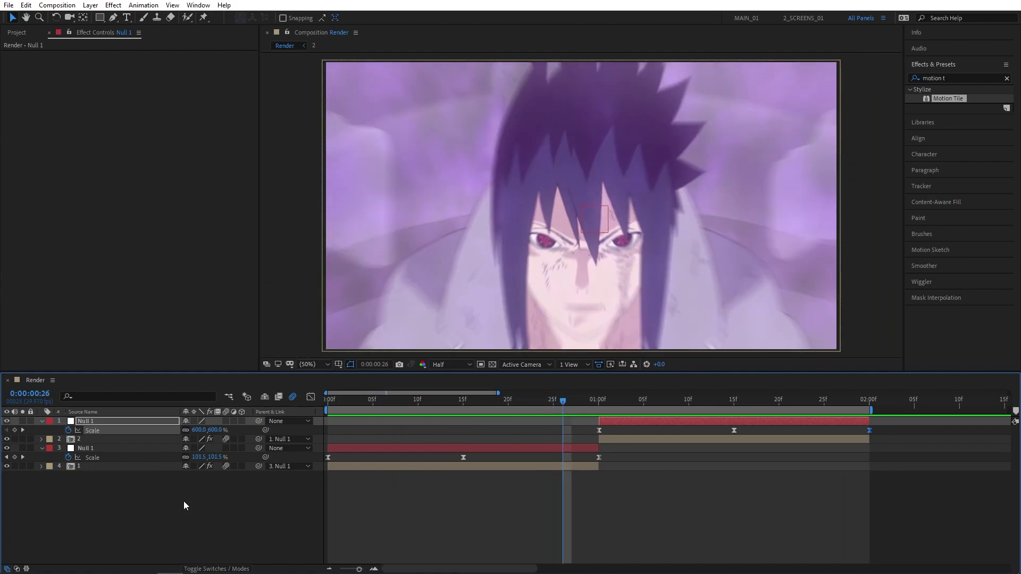
drag(236, 499, 88, 422)
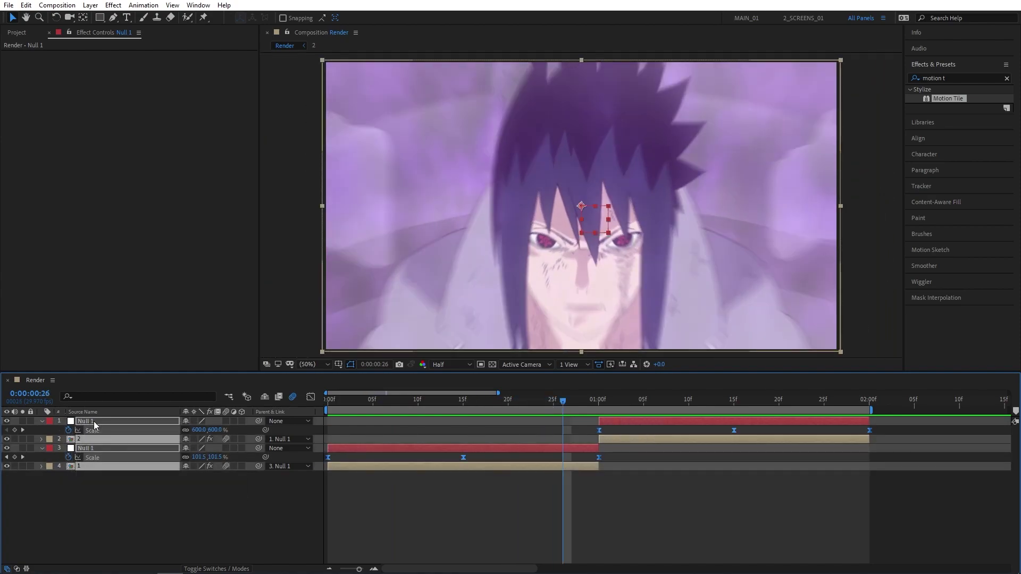
Pre-compose the four selected layers into Pre-comp 1
right_click(109, 424)
click(155, 366)
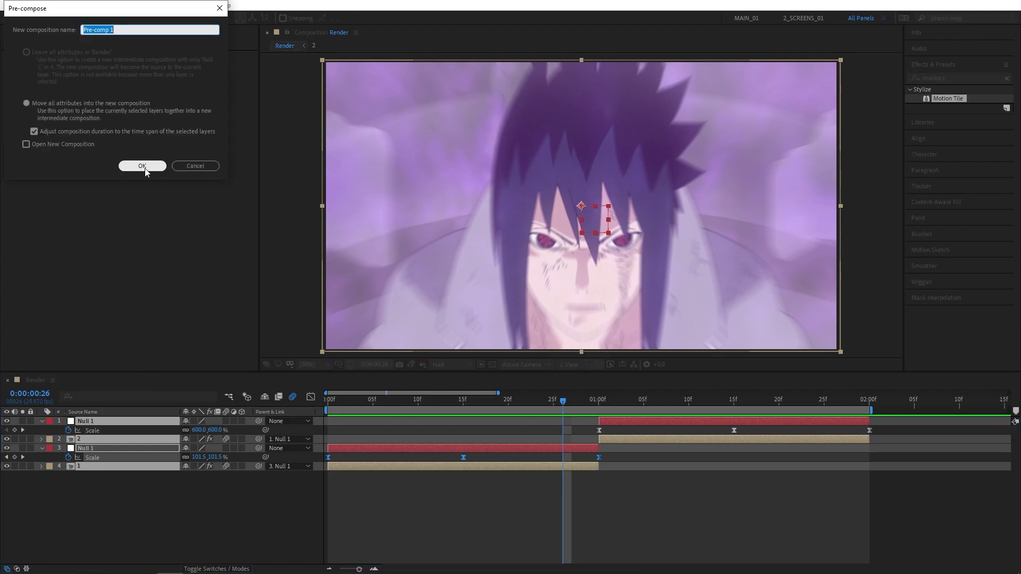
click(149, 165)
Apply the RSMB effect to Pre-comp 1 and preview the blurred transition
text(rsmb)
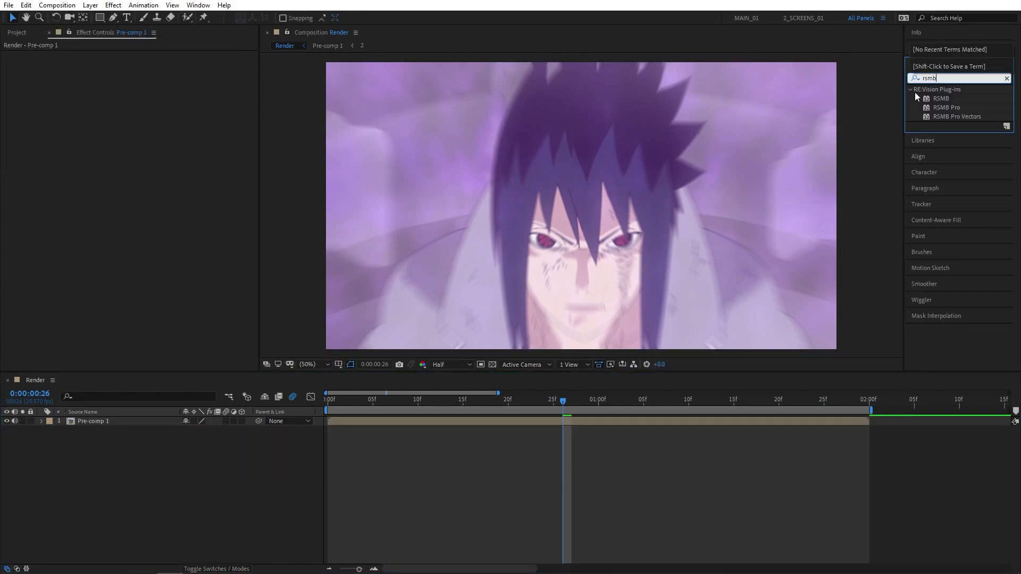
drag(941, 98, 105, 424)
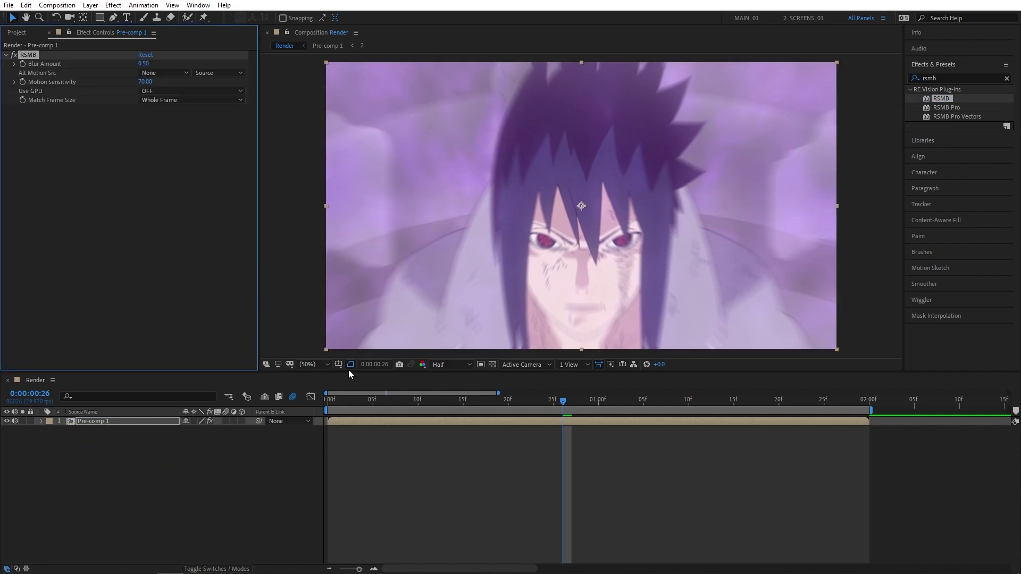
click(264, 469)
key(space)
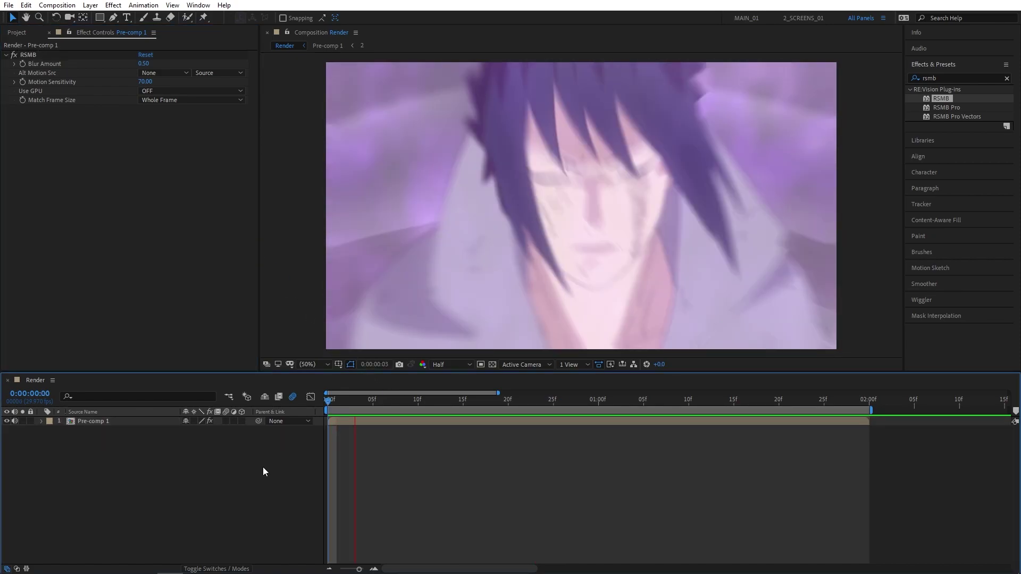
key(space)
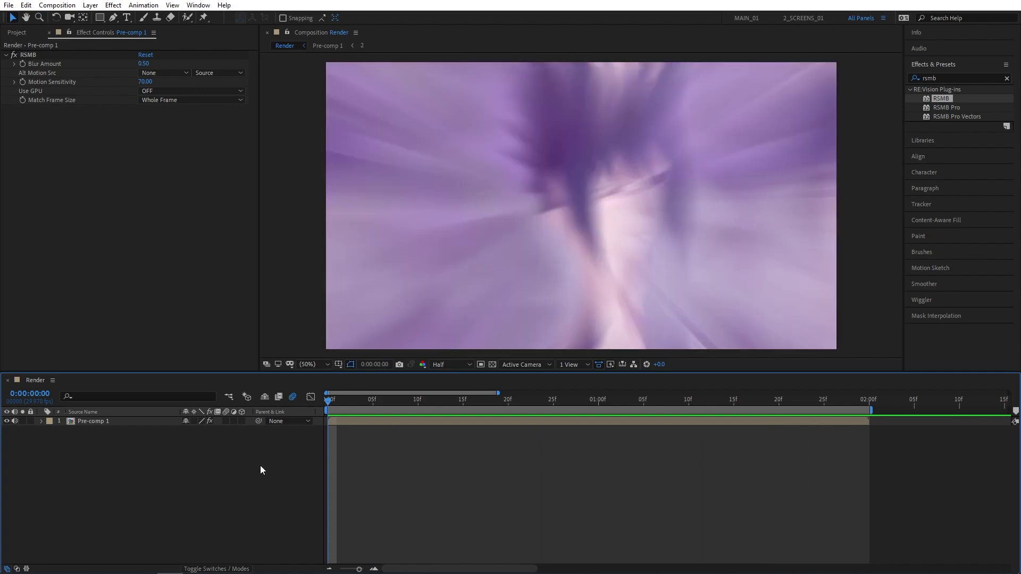
click(365, 406)
key(space)
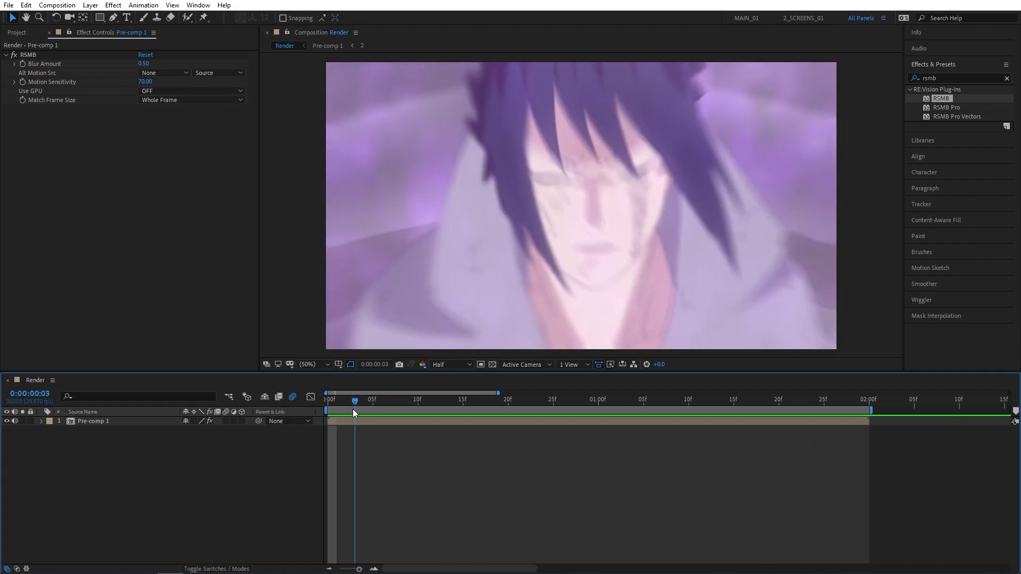